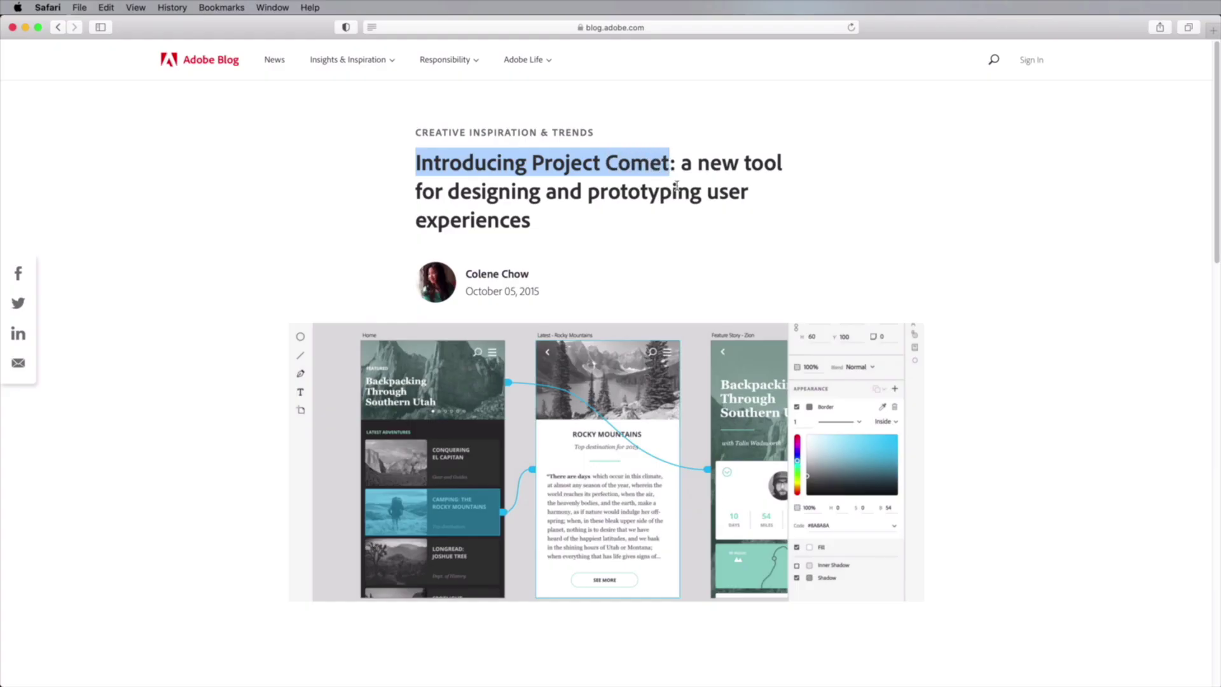
Highlight and clear the publication date, then scroll through the Project Comet blog article.
click(684, 226)
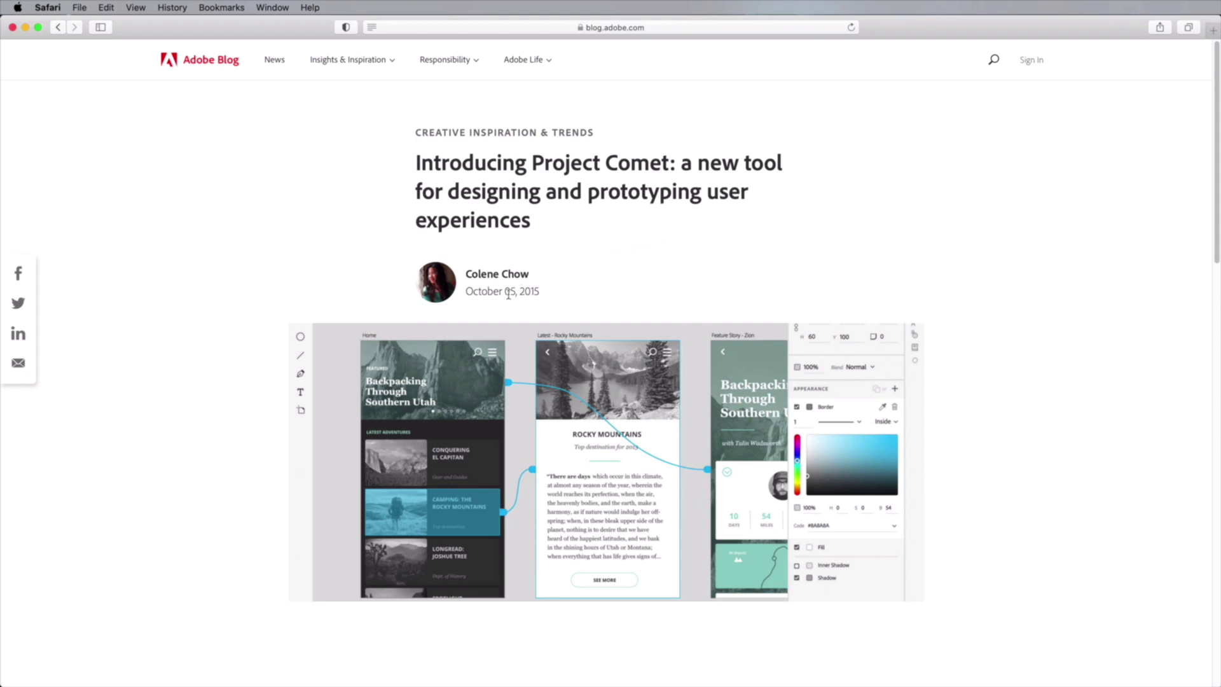
drag(467, 292, 537, 291)
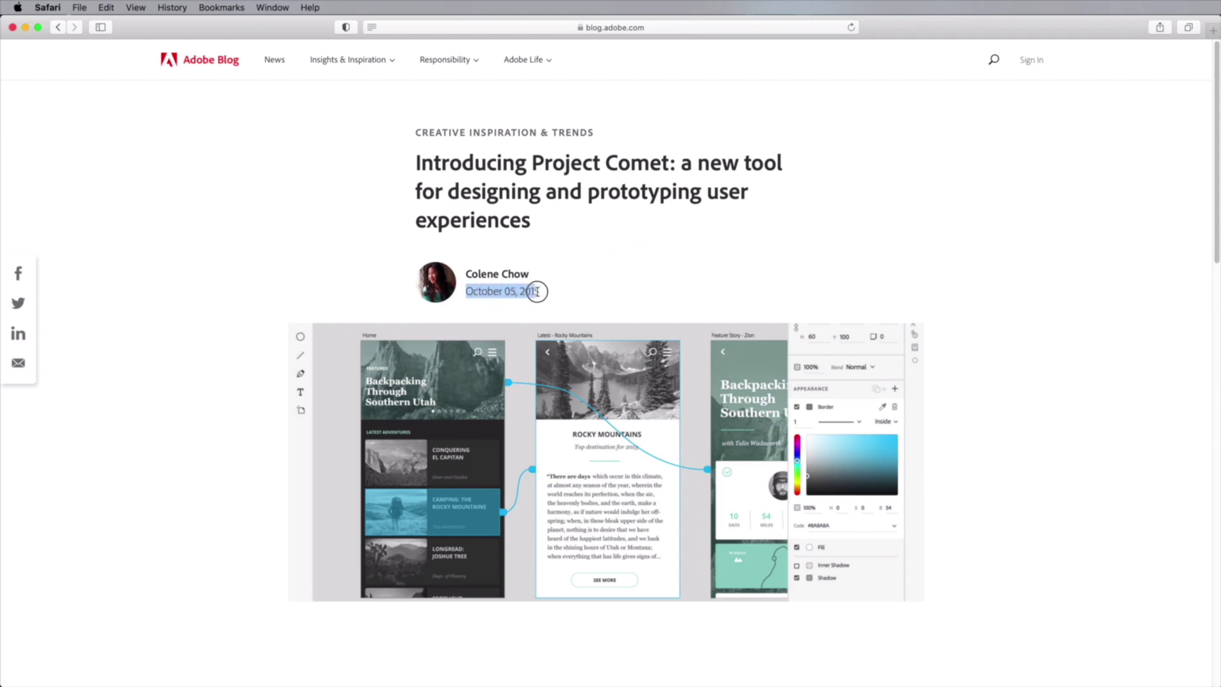
click(573, 293)
scroll(765, 197, down, 2)
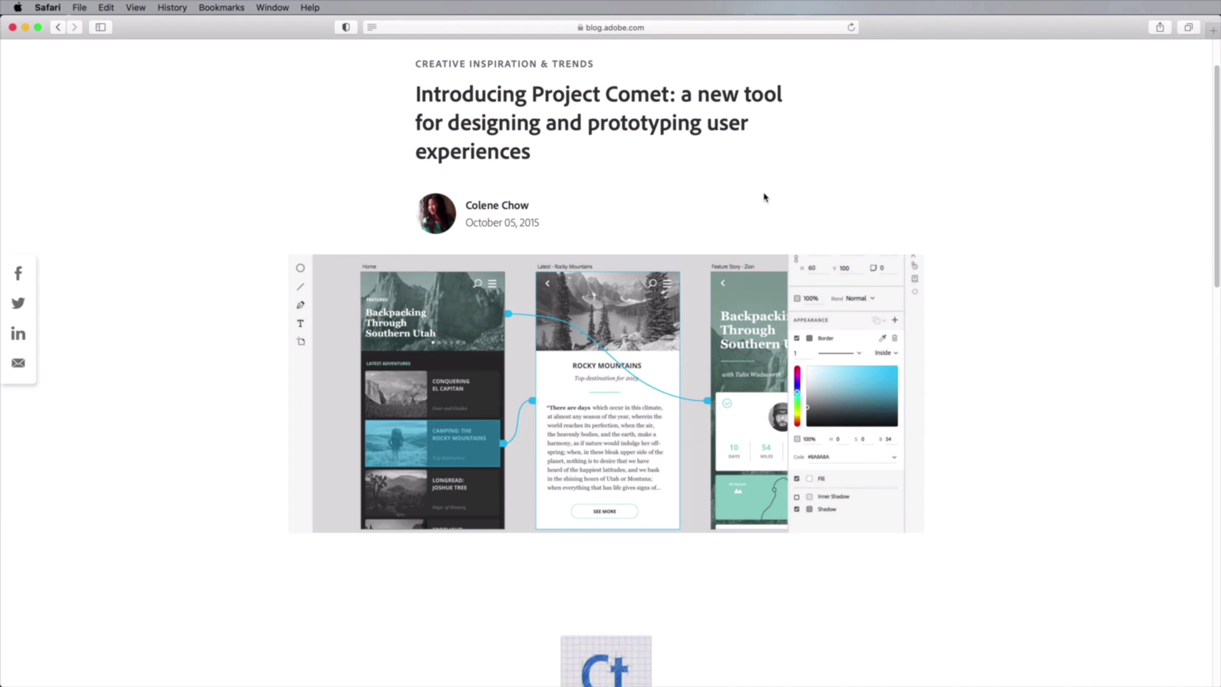
scroll(764, 197, down, 2)
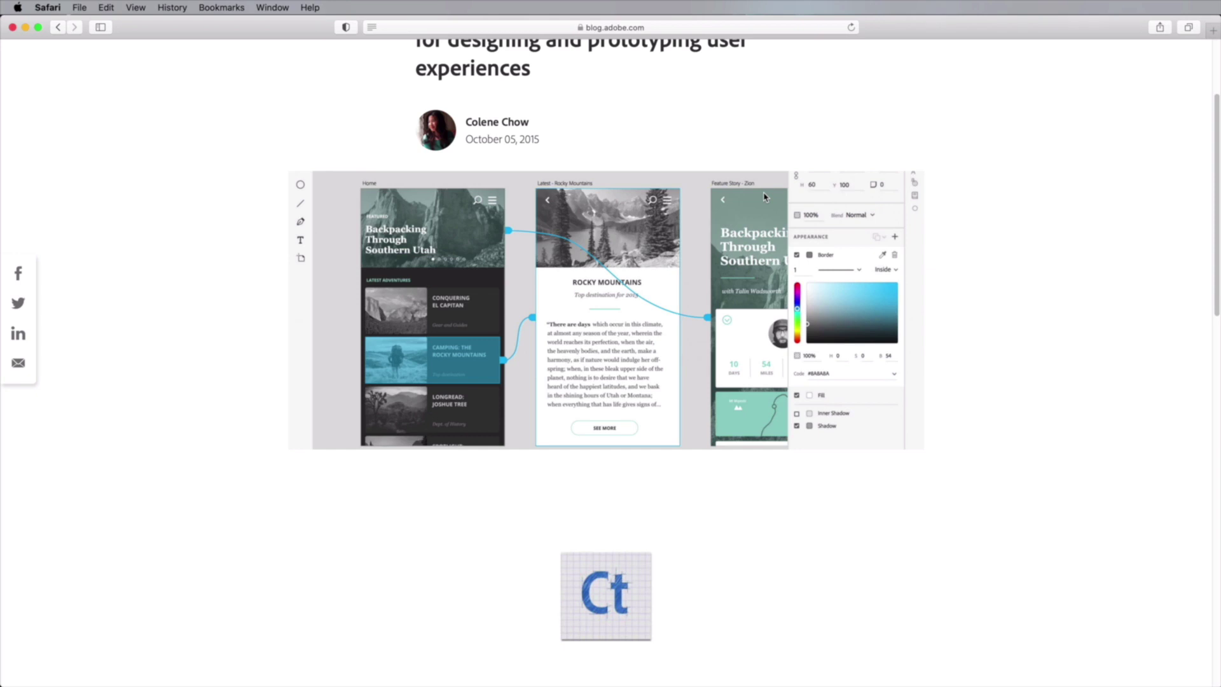
scroll(765, 196, up, 5)
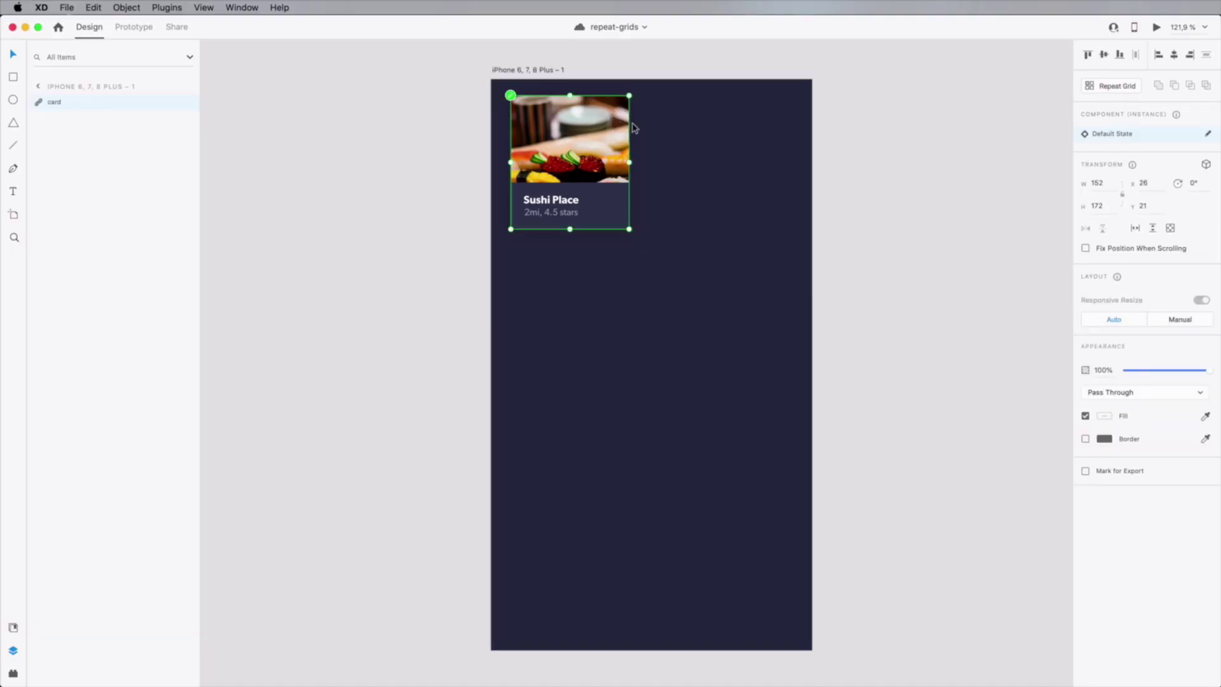
Turn the Sushi Place card into a two-by-three repeat grid with narrower column and row gaps.
click(1104, 88)
drag(647, 162, 812, 164)
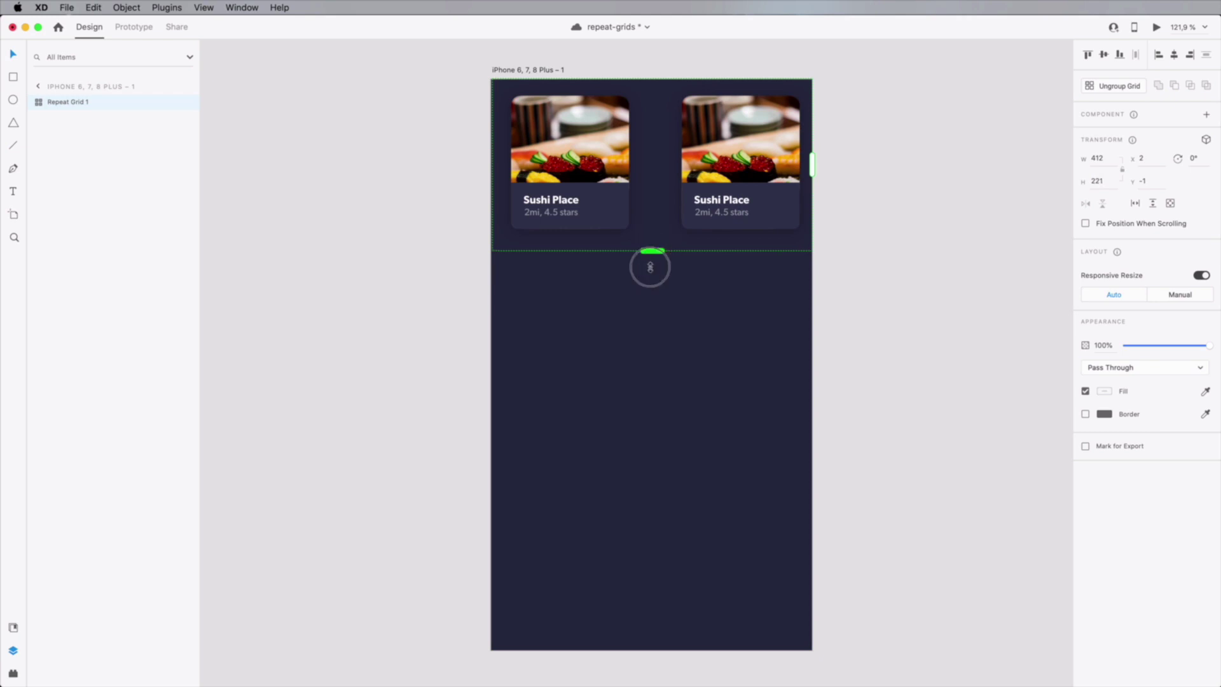
drag(650, 266, 651, 648)
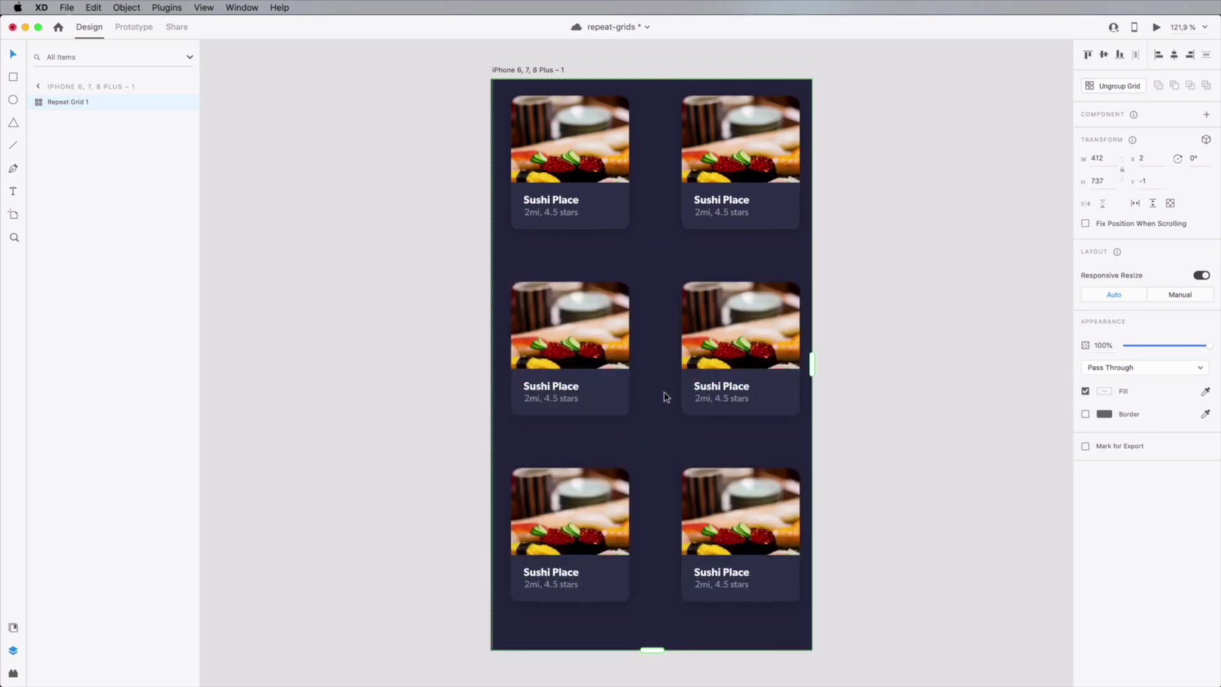
drag(659, 379, 642, 383)
mouse_move(705, 255)
mouse_down()
mouse_move(710, 221)
mouse_move(714, 239)
mouse_up()
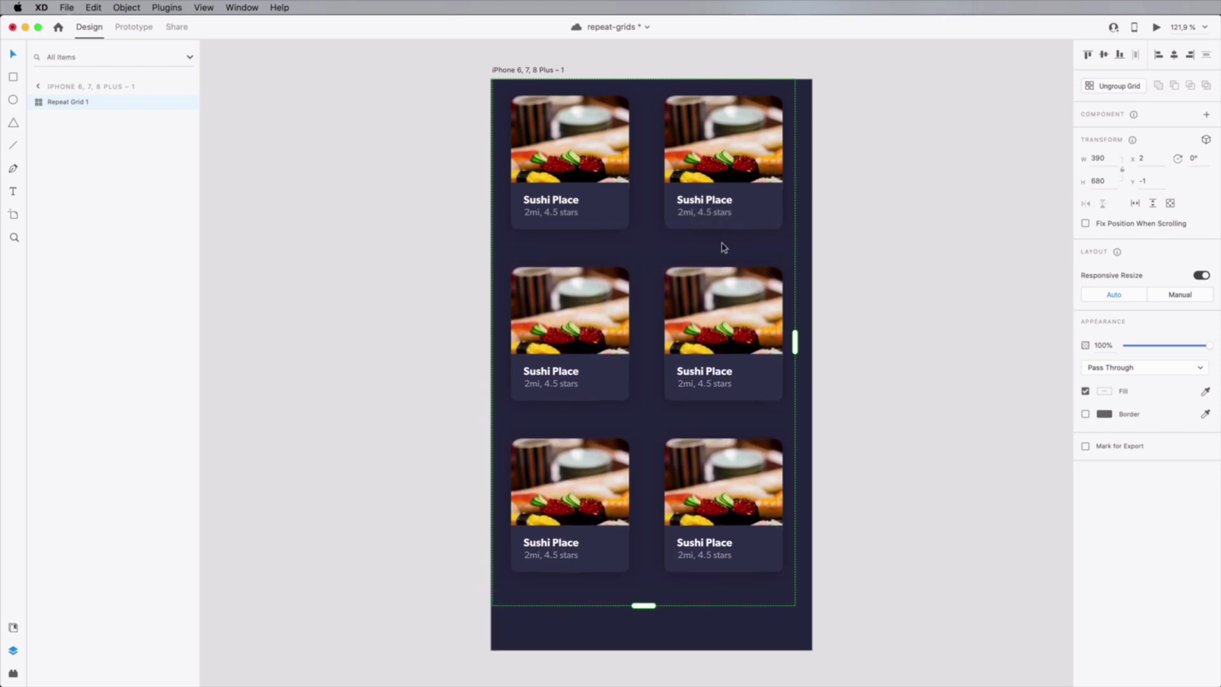
Retitle the top-right card 'Restaurant' and drop the Search field component onto the iPhone X artboard.
double_click(713, 204)
double_click(703, 202)
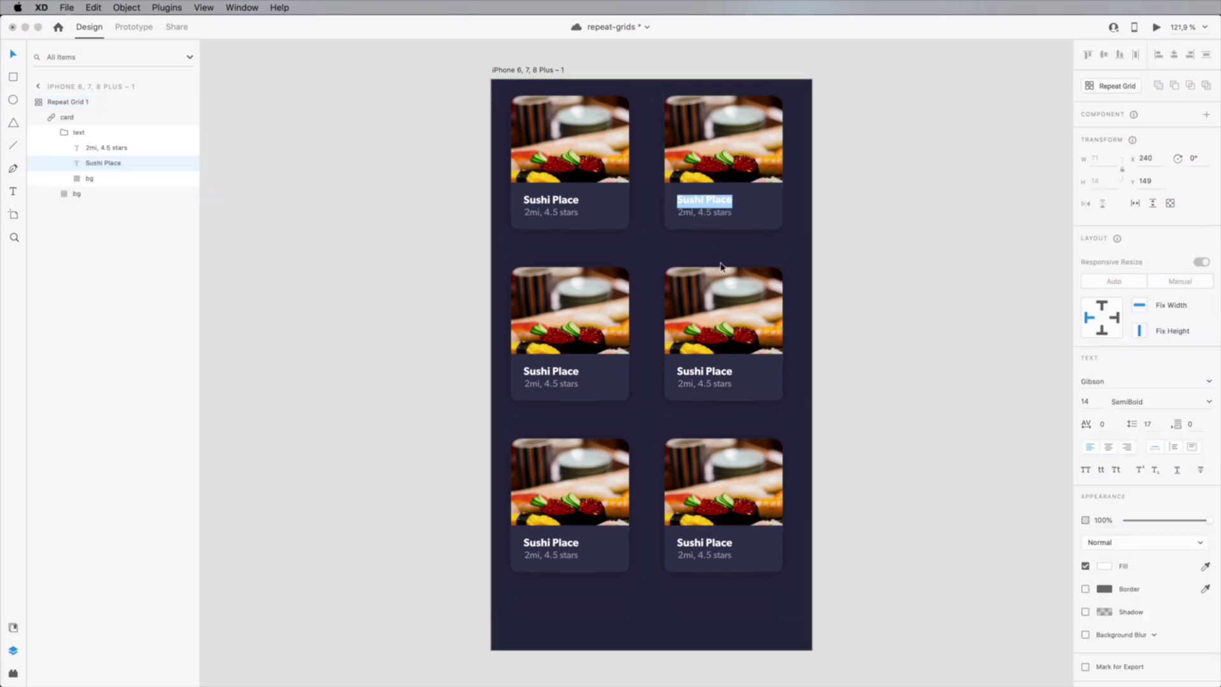
text(Restaurant)
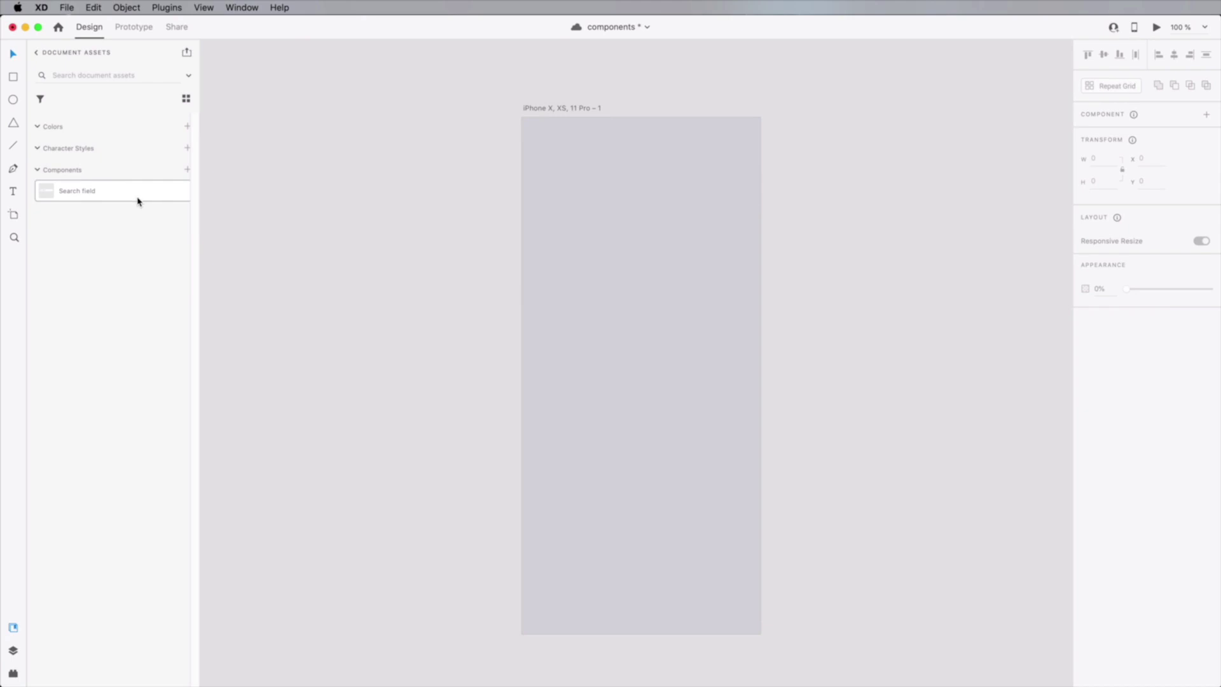
drag(139, 197, 660, 358)
Centre the 'Where to?' search field vertically and horizontally on the artboard.
click(1104, 55)
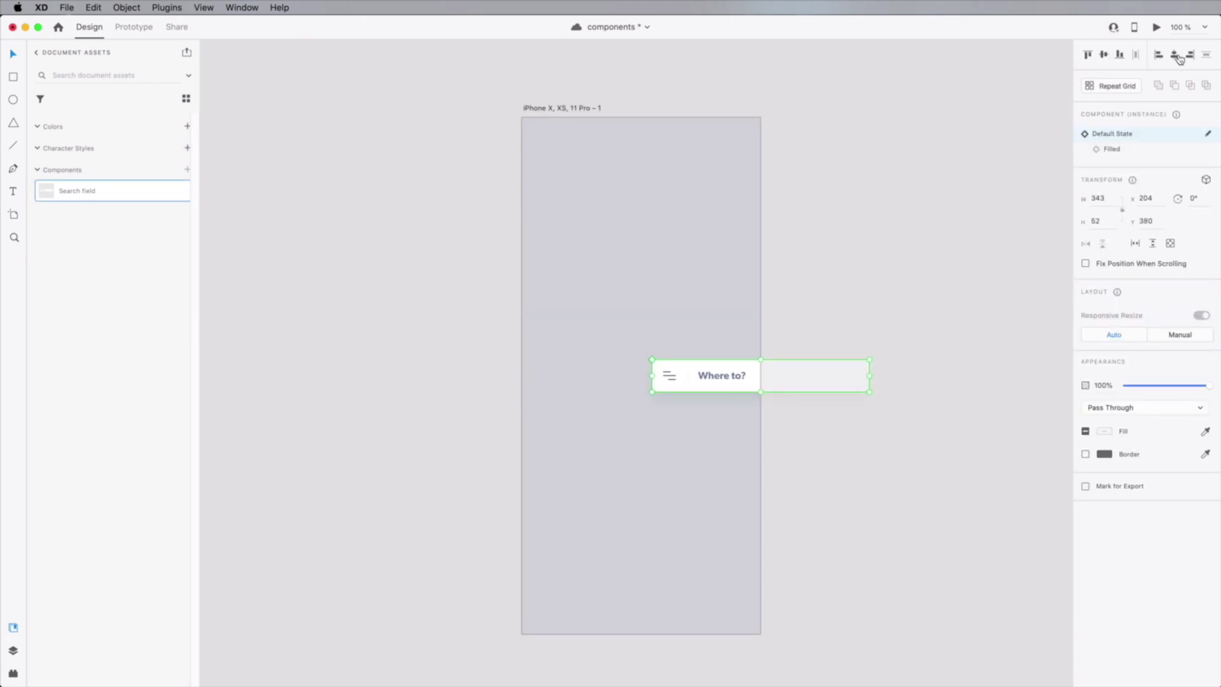
click(1174, 55)
click(876, 278)
scroll(636, 375, up, 5)
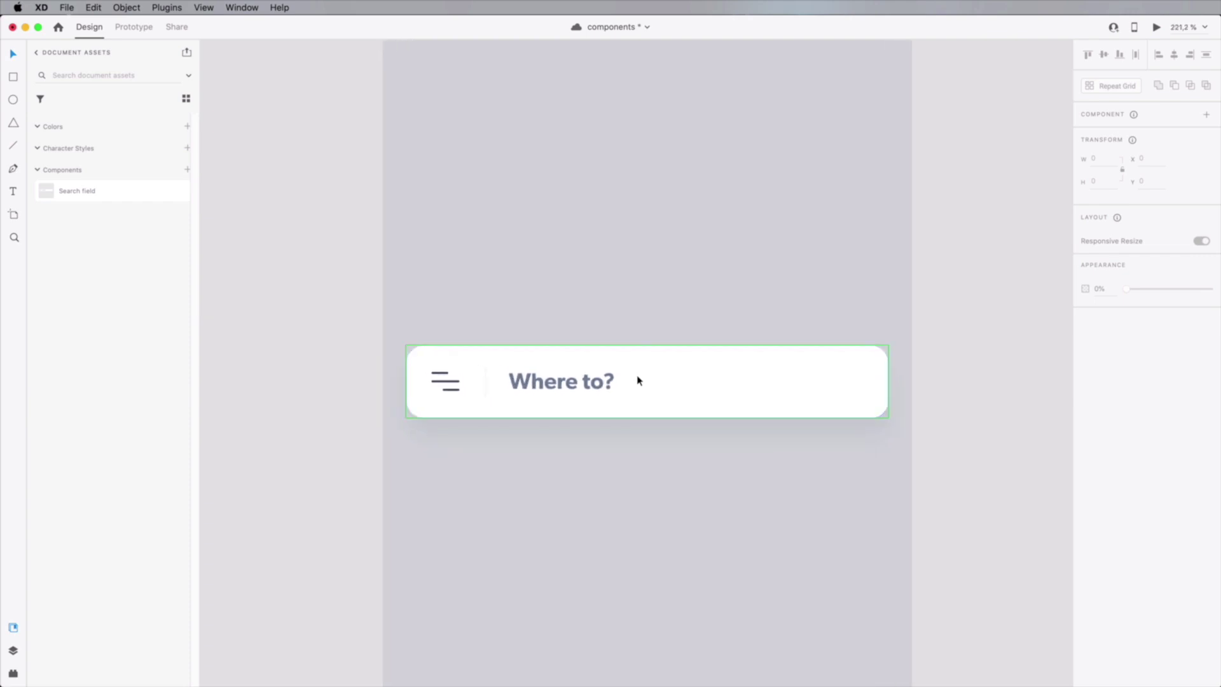
Toggle the search field between its Filled 'Sushi Place' state and Default State twice.
click(638, 379)
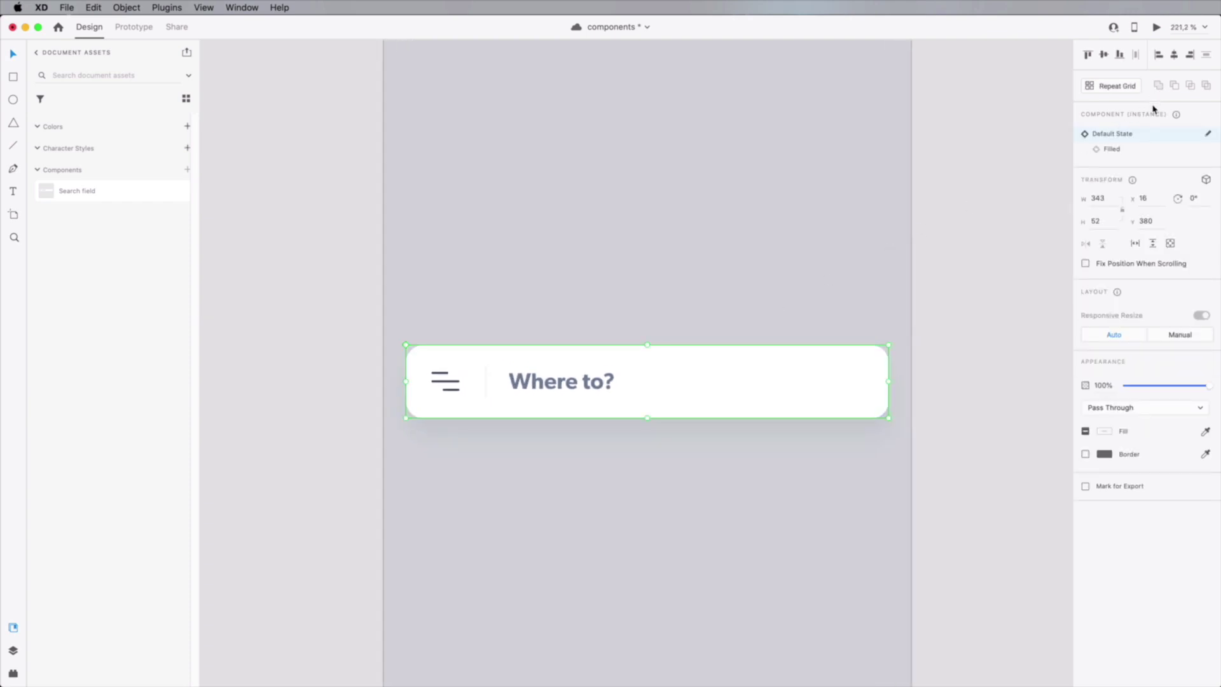
click(1144, 156)
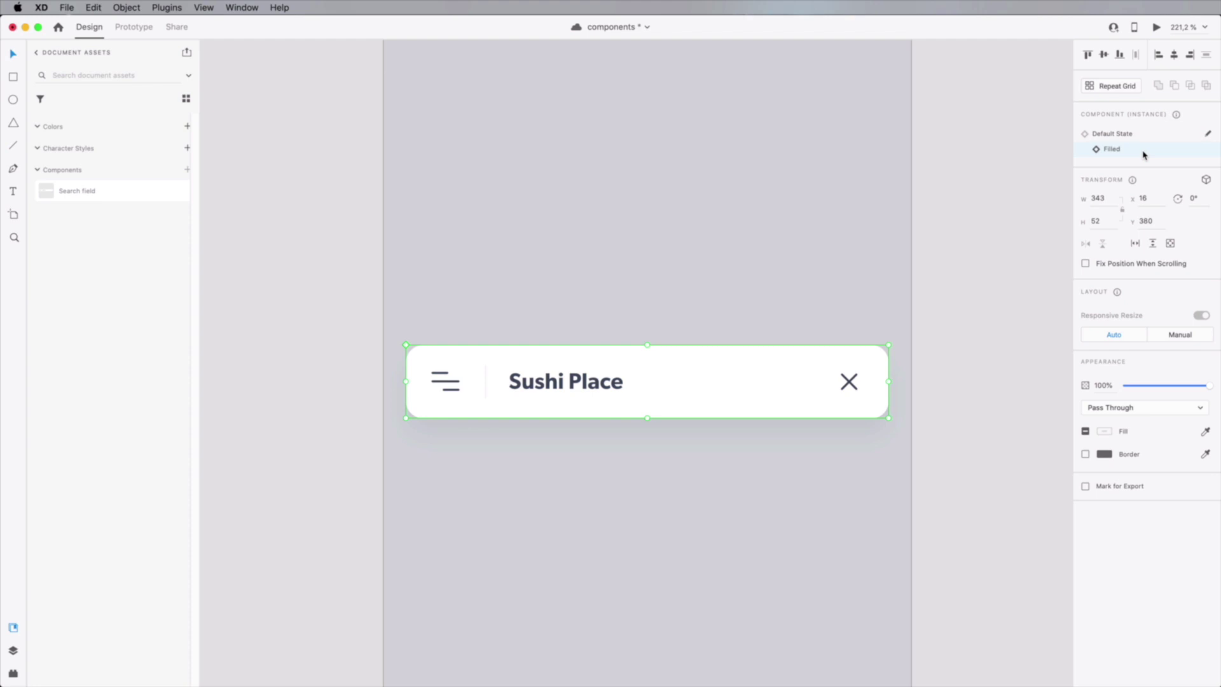
click(1142, 135)
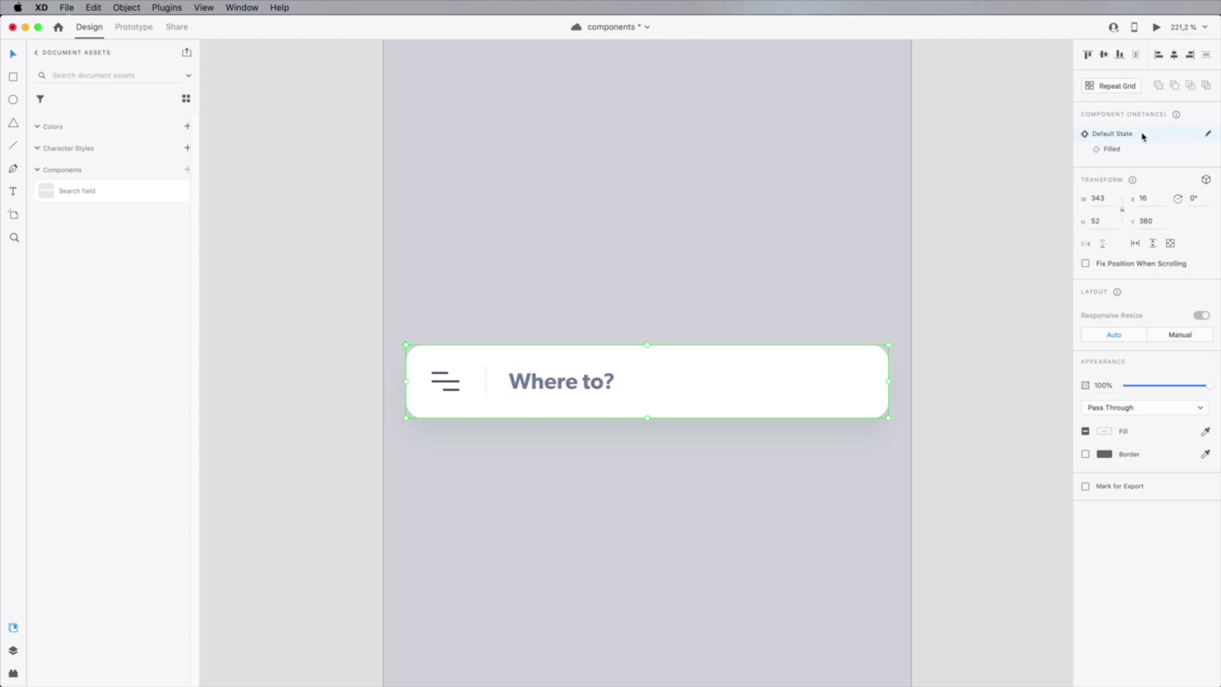
click(1142, 151)
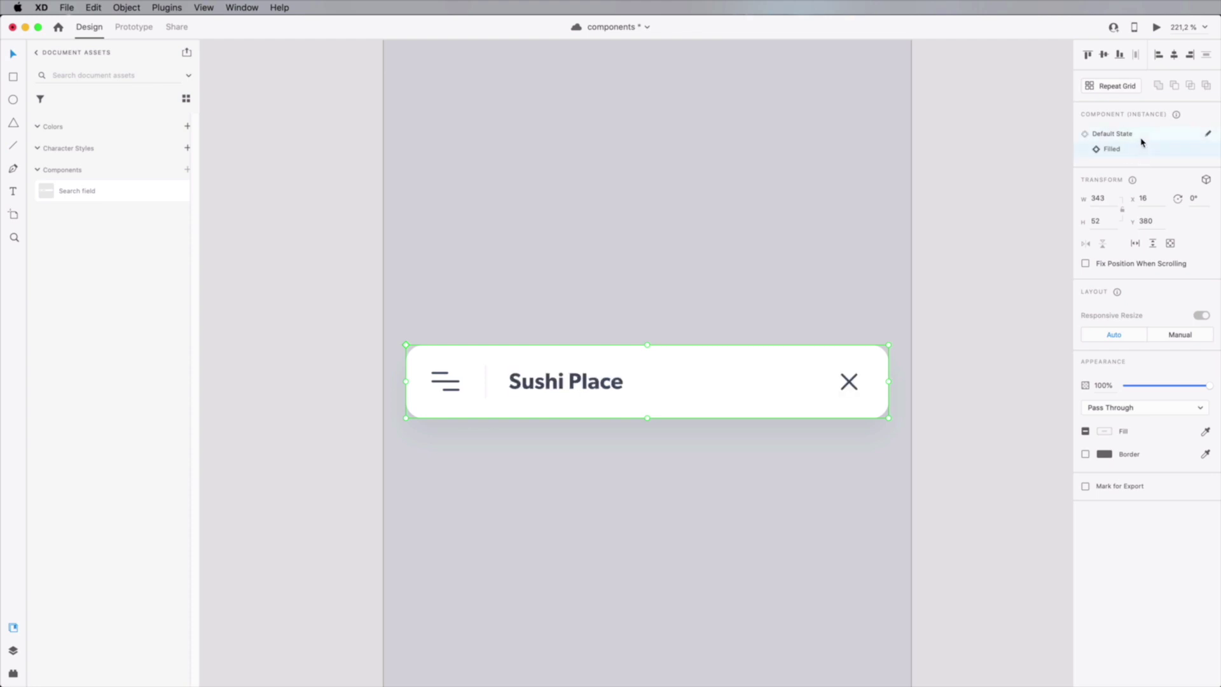
click(1142, 135)
click(989, 309)
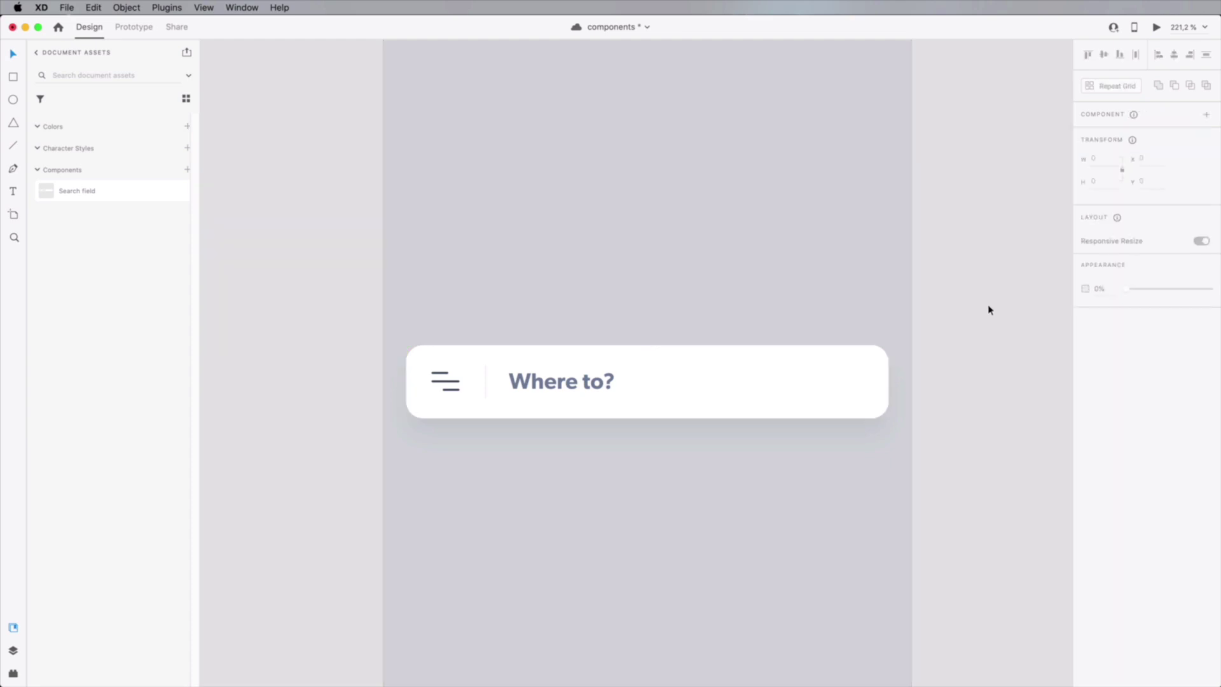
click(709, 382)
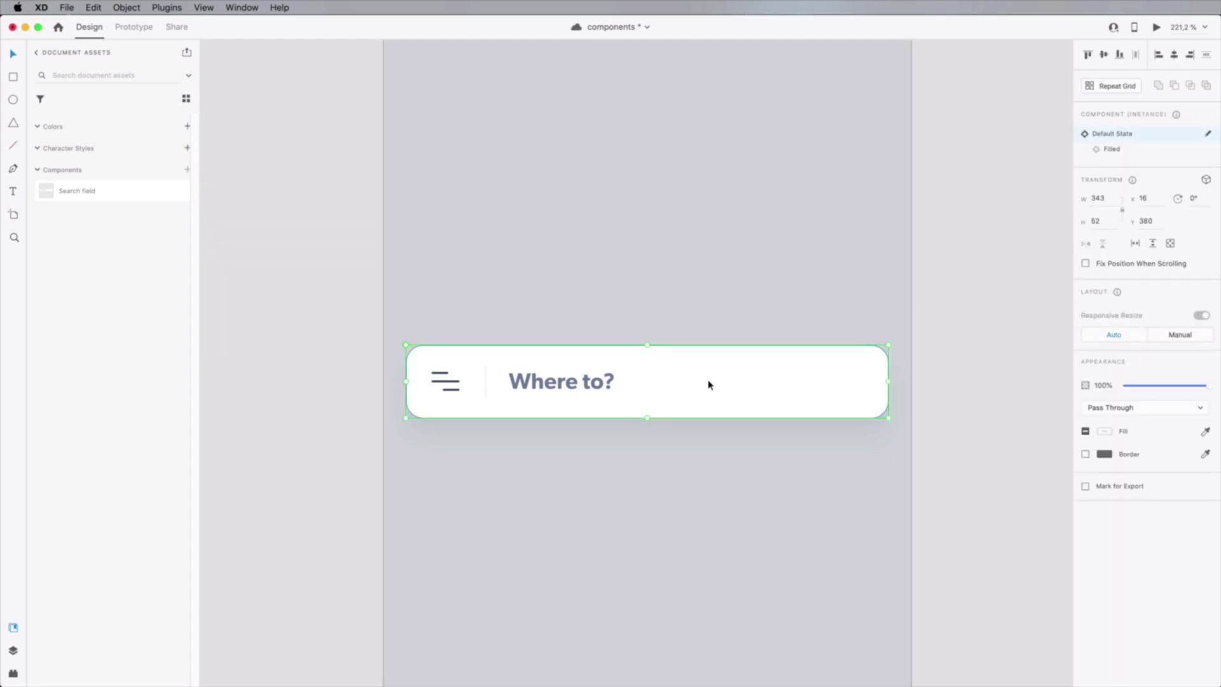
Duplicate the search field below and change the copy's placeholder to 'Your destination?'.
drag(710, 373, 697, 509)
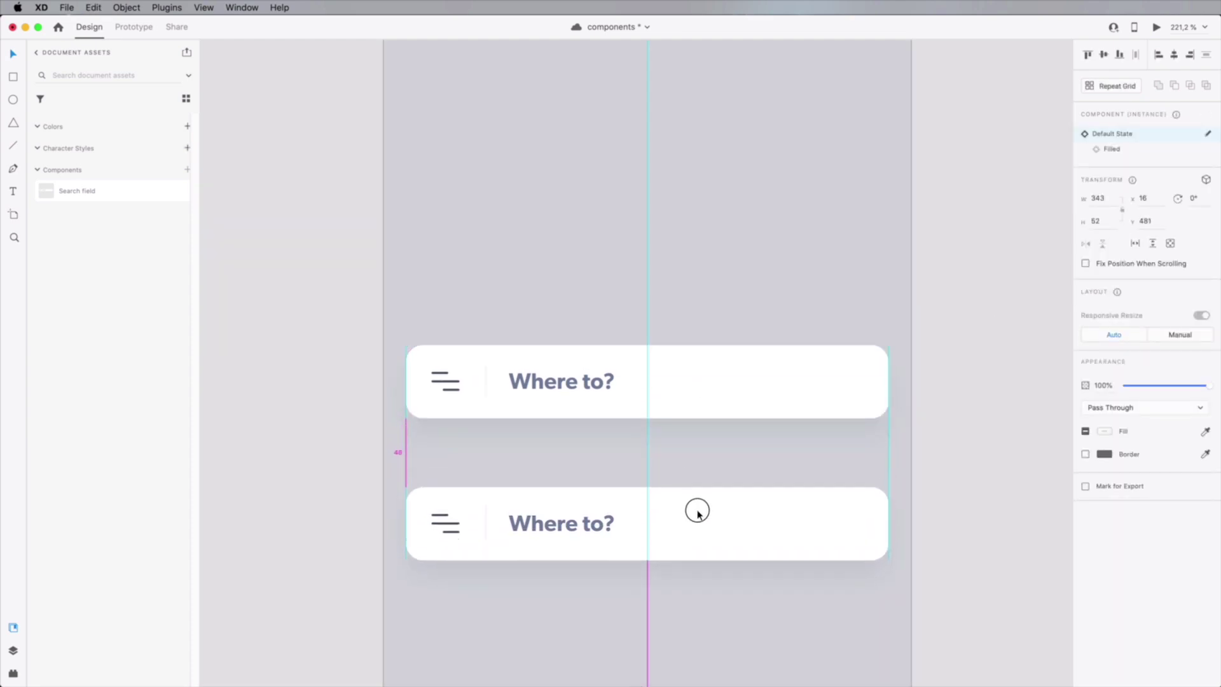
click(706, 377)
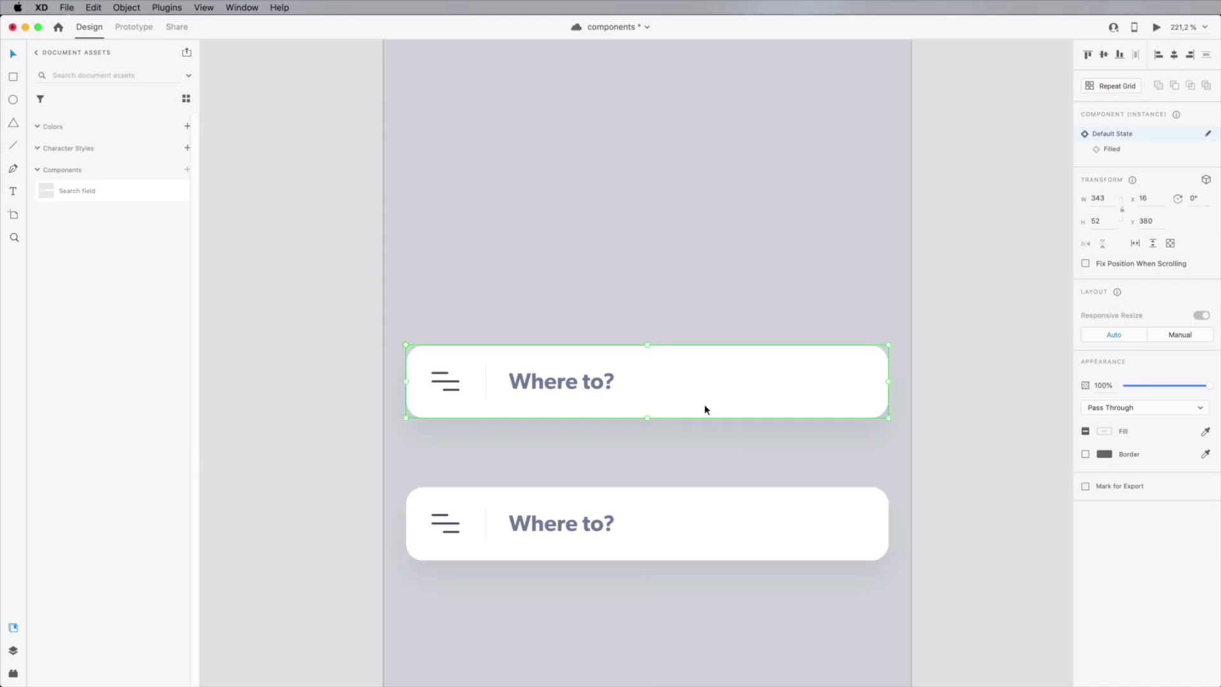
click(663, 533)
double_click(563, 528)
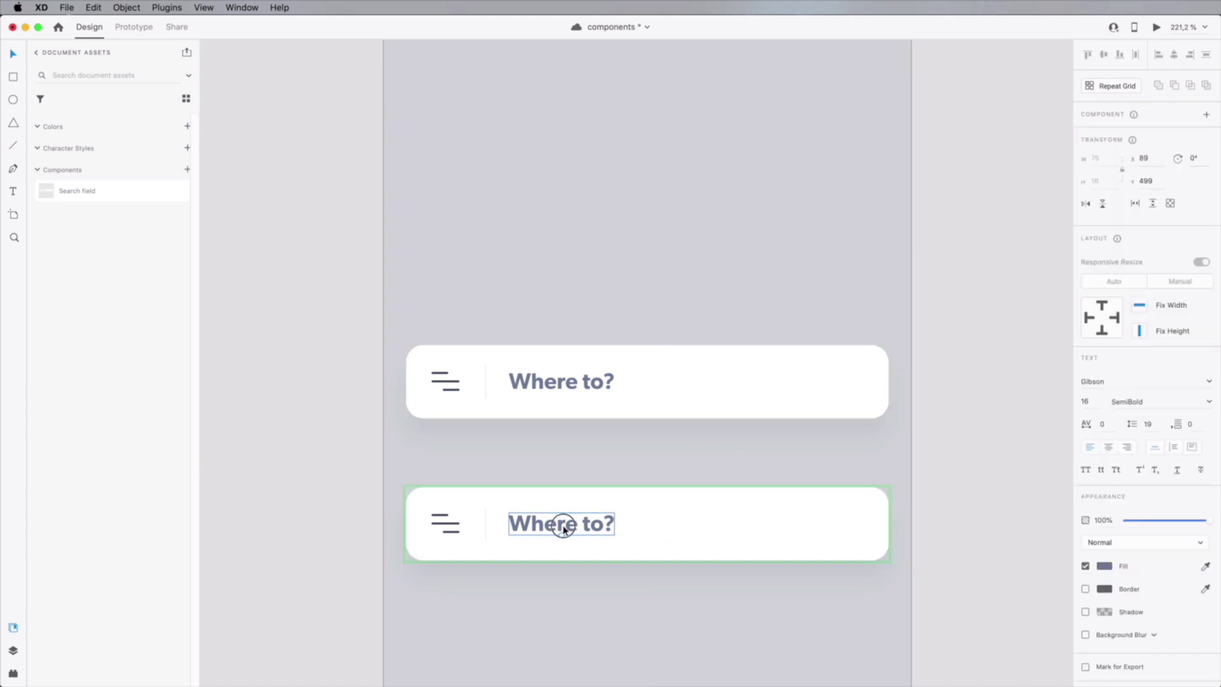
double_click(563, 527)
text(Y)
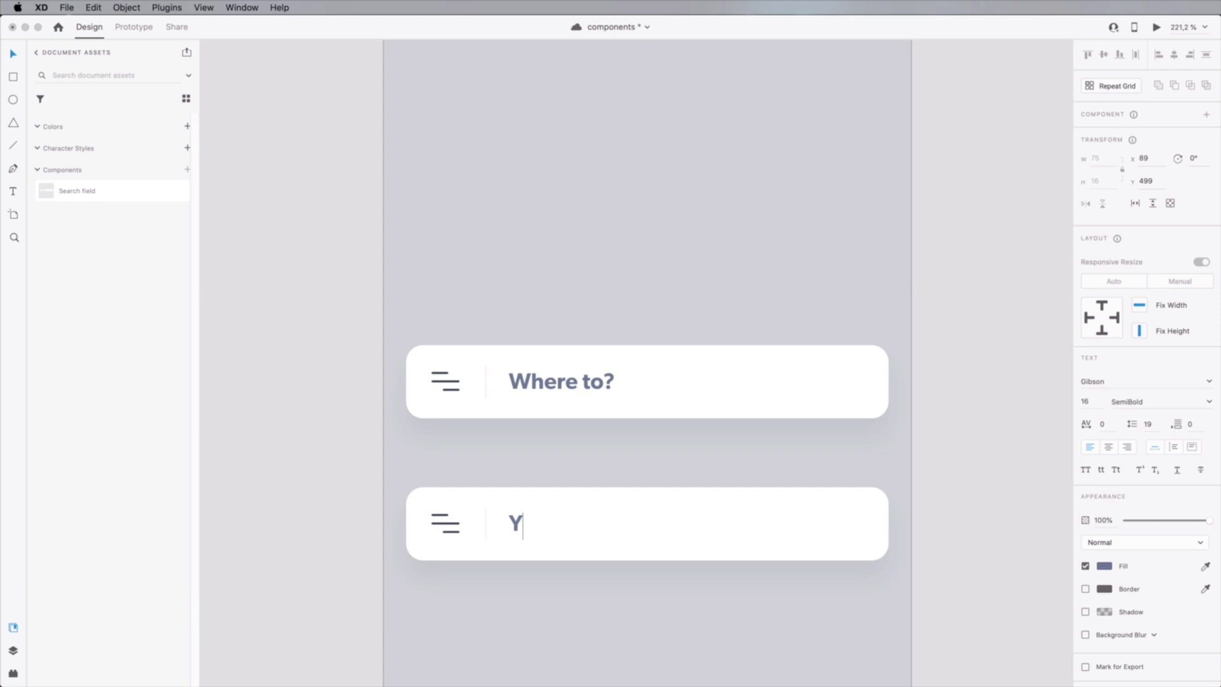
text(our destination?)
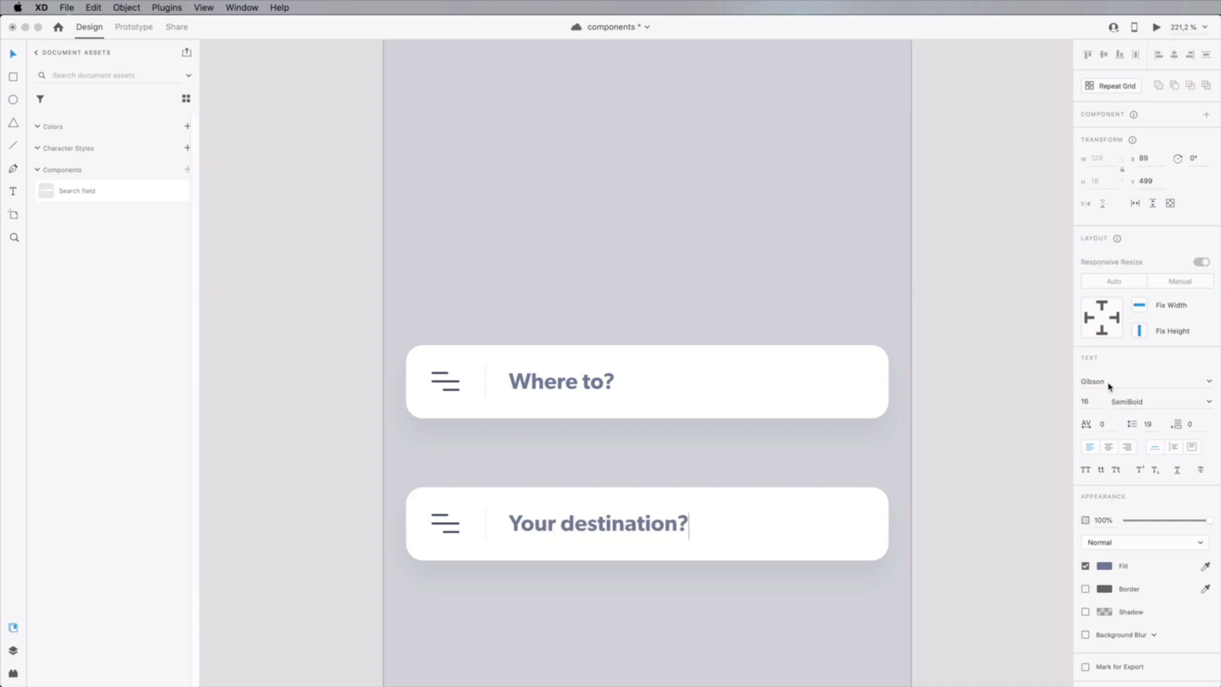
click(1028, 391)
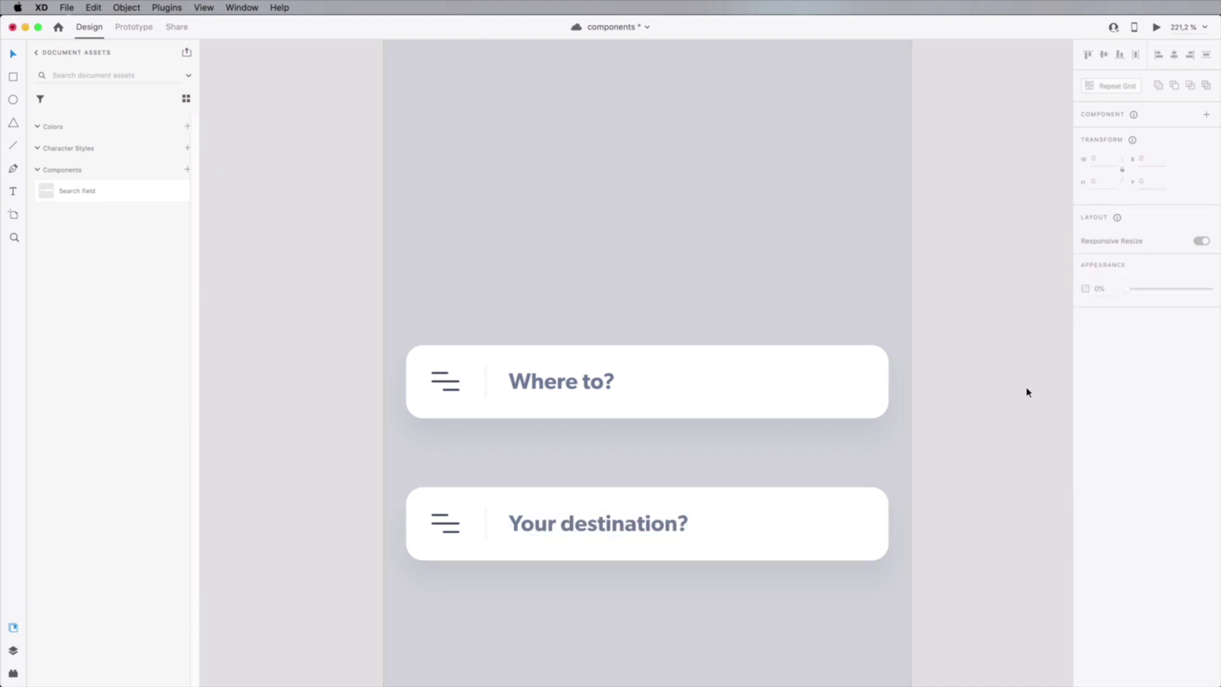
Switch the original 'Where to?' search field to its Filled state.
click(834, 376)
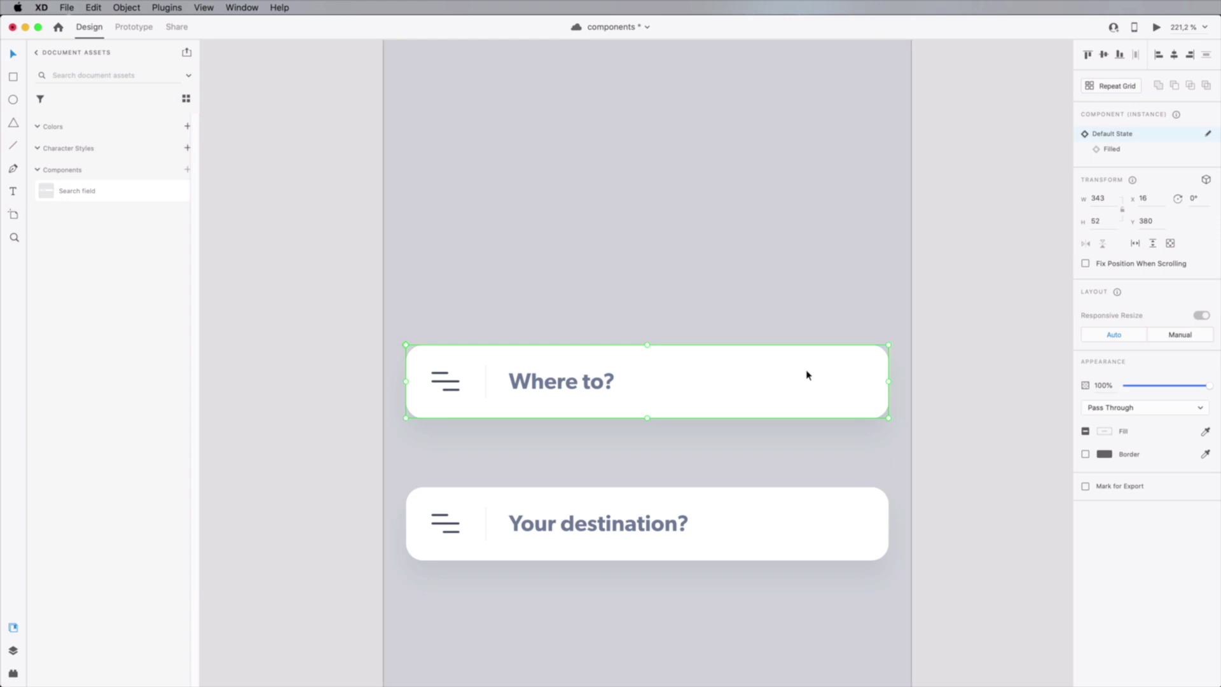
click(1146, 150)
click(1016, 343)
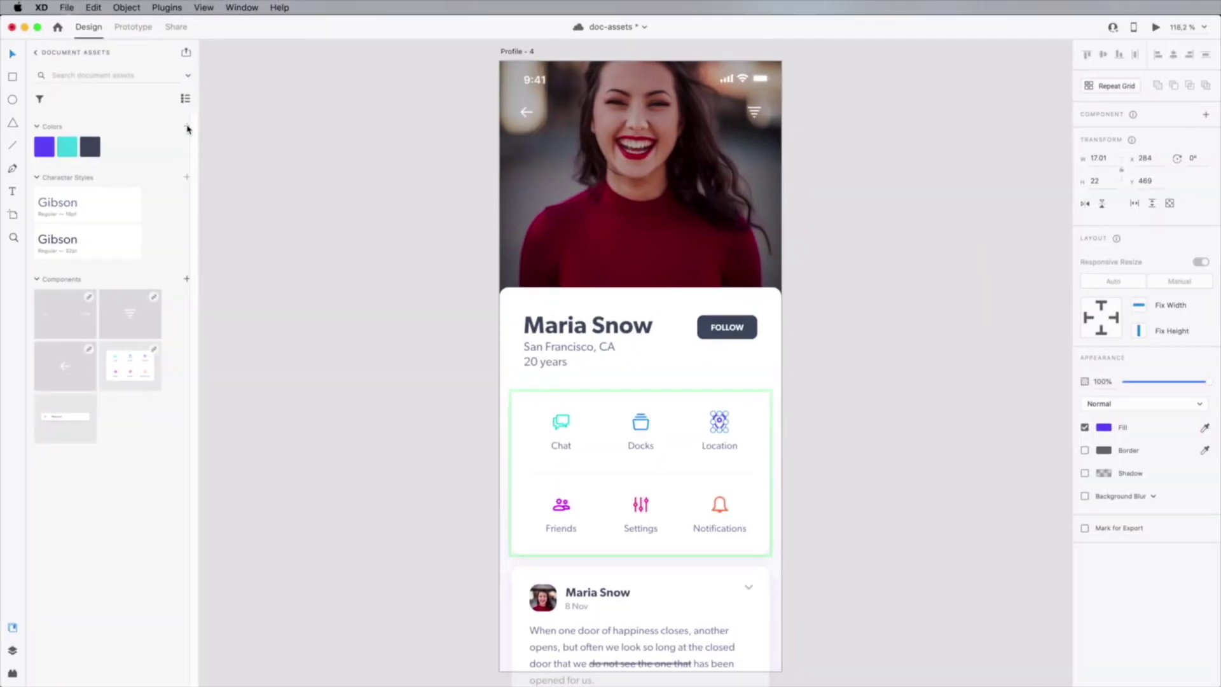
Add the Friends icon's magenta colour to the document's Colors assets.
click(561, 512)
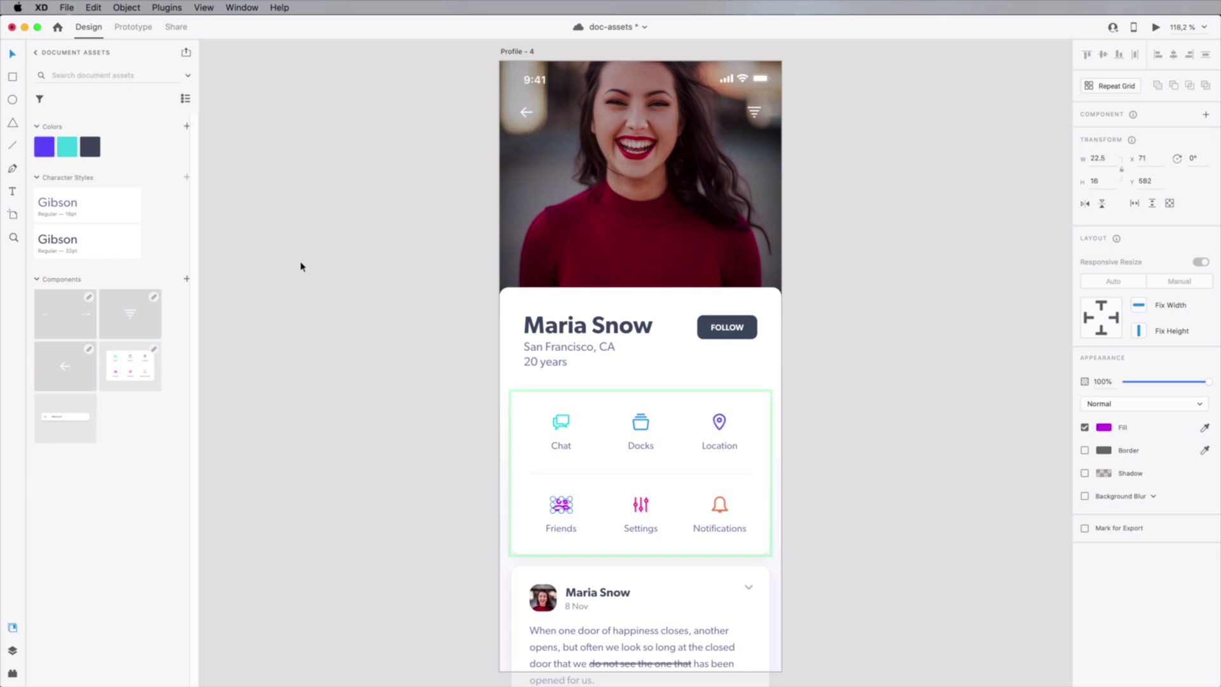
click(187, 129)
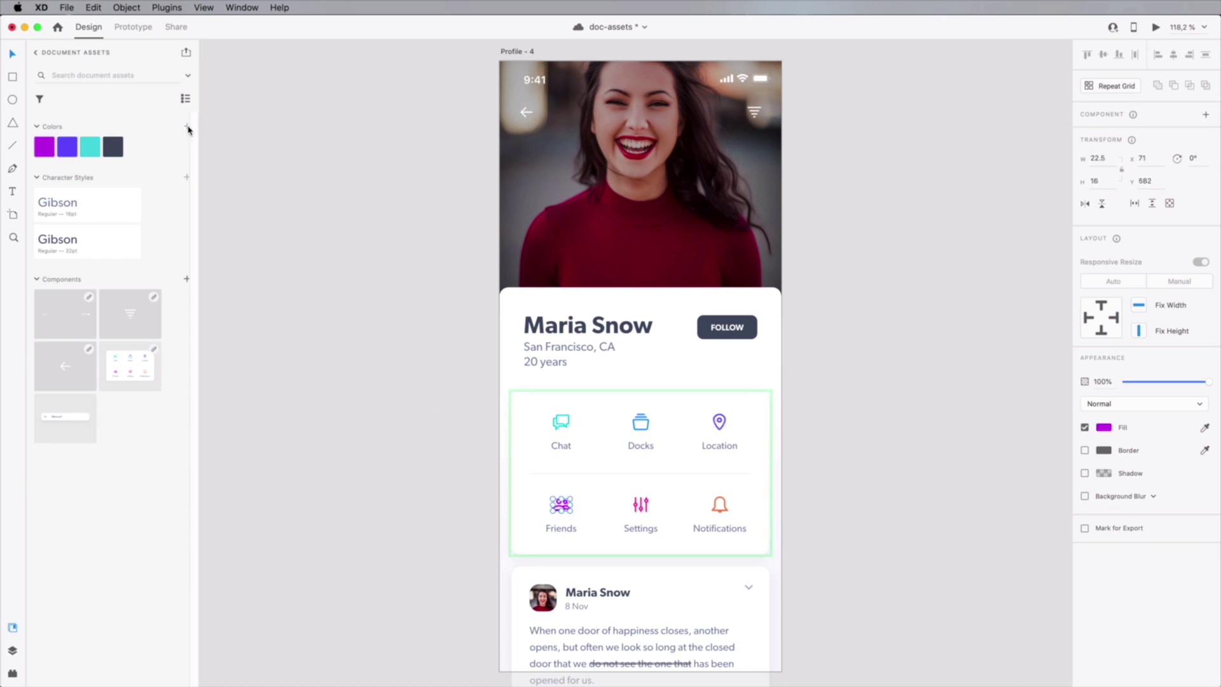
click(640, 507)
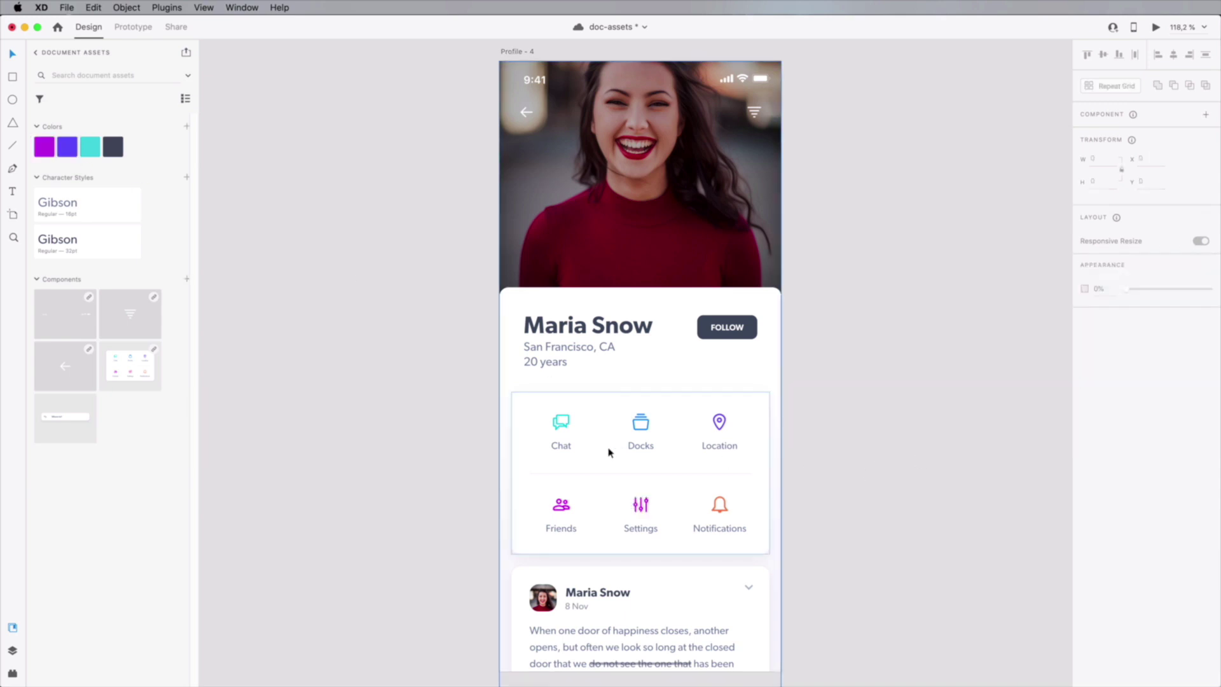
Save the Chat label and post name text styles as document character styles.
click(561, 446)
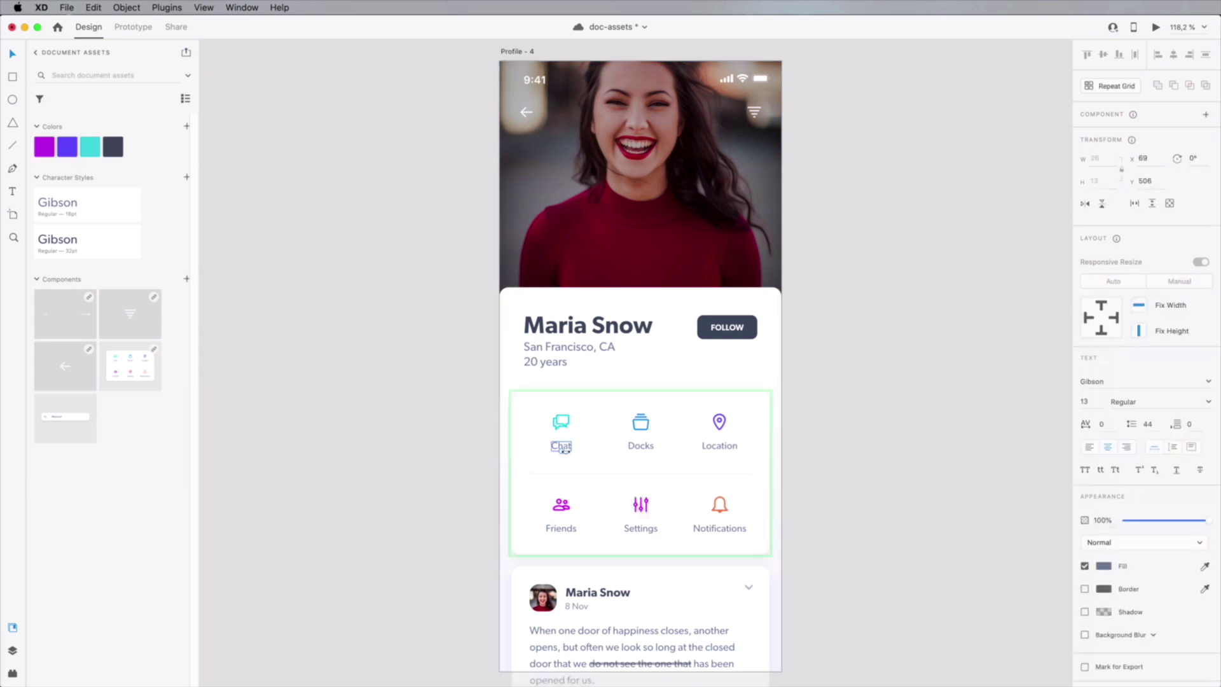
click(186, 179)
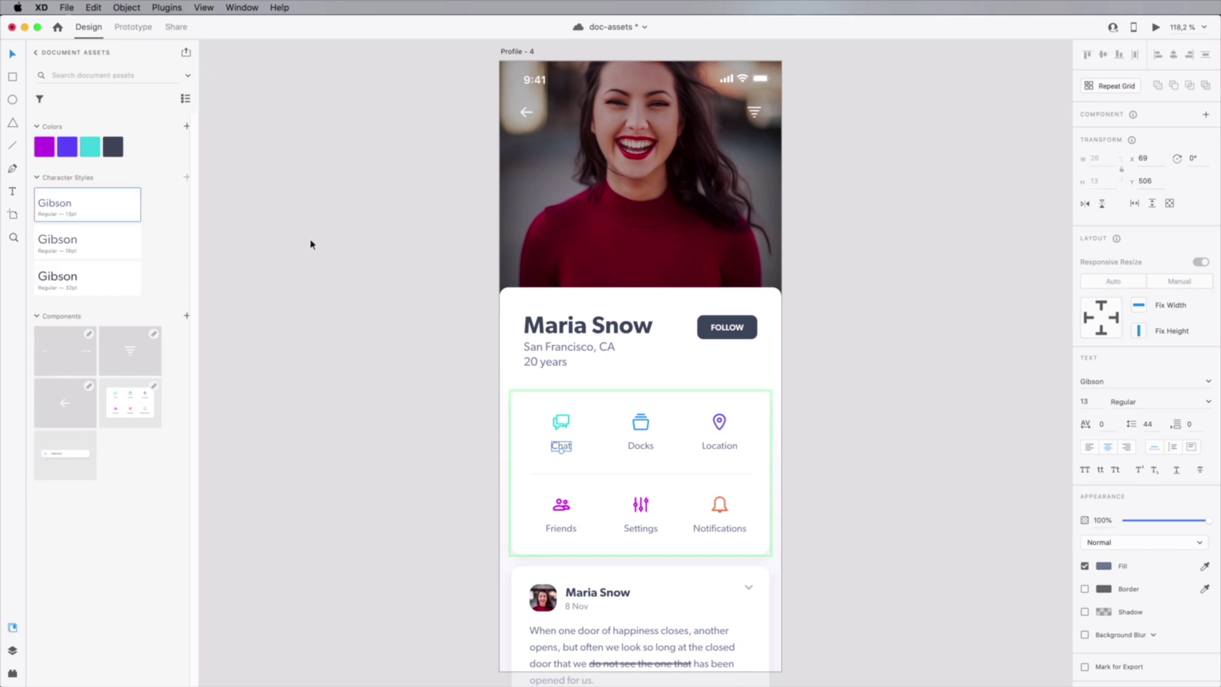
scroll(640, 445, down, 1)
click(607, 572)
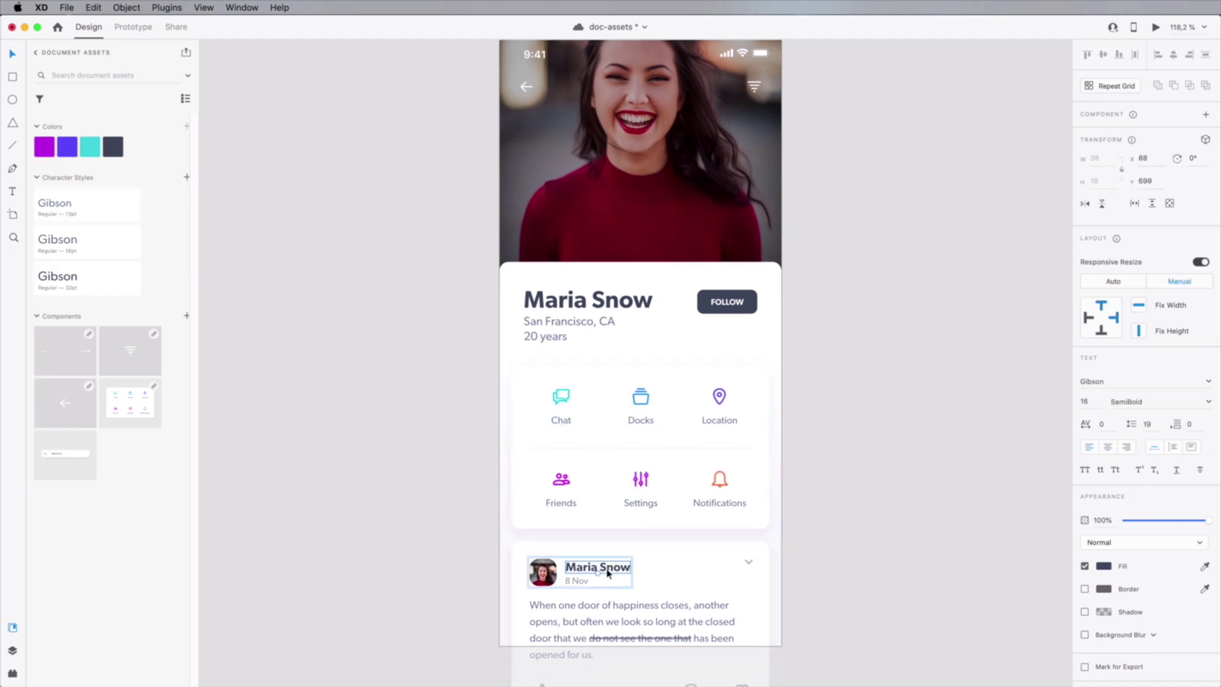
click(186, 178)
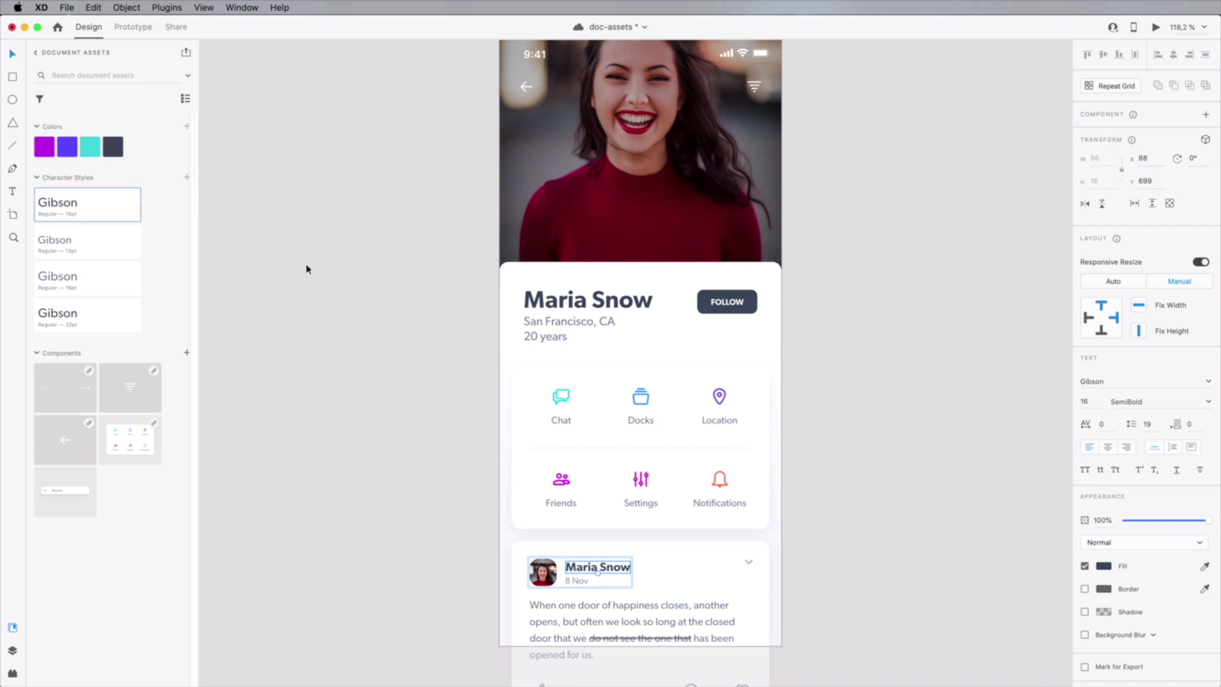
click(373, 283)
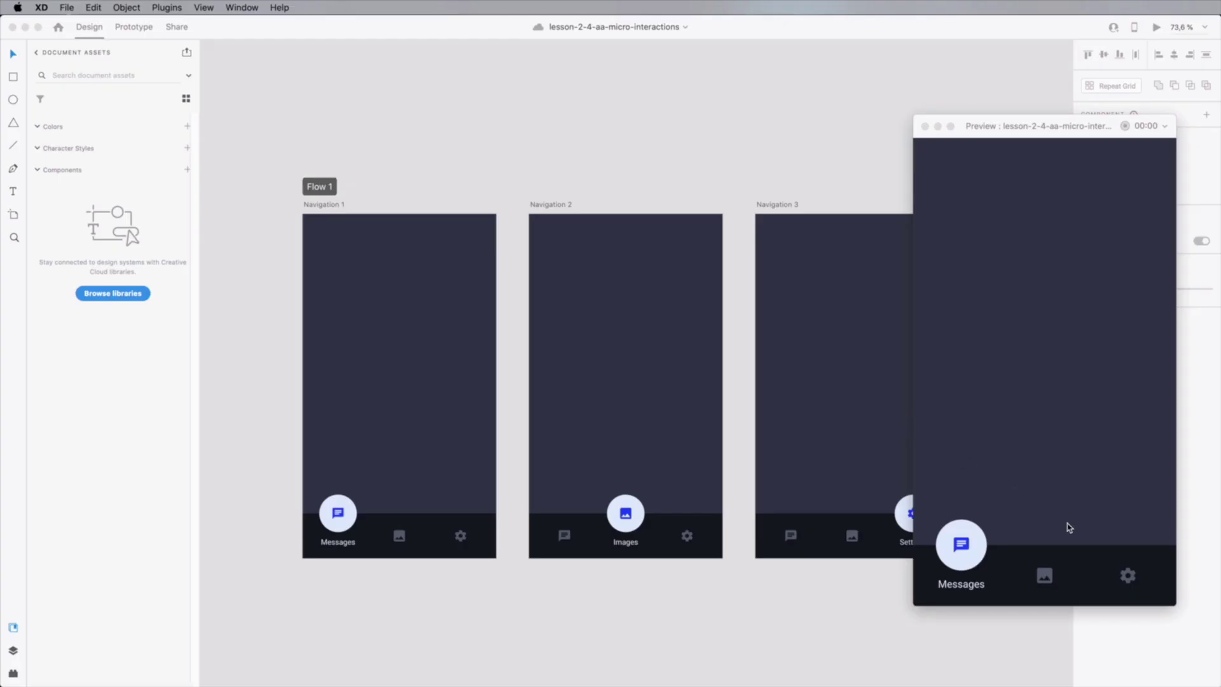
Switch the preview's navigation between the Images, Settings and Messages tabs.
click(1050, 576)
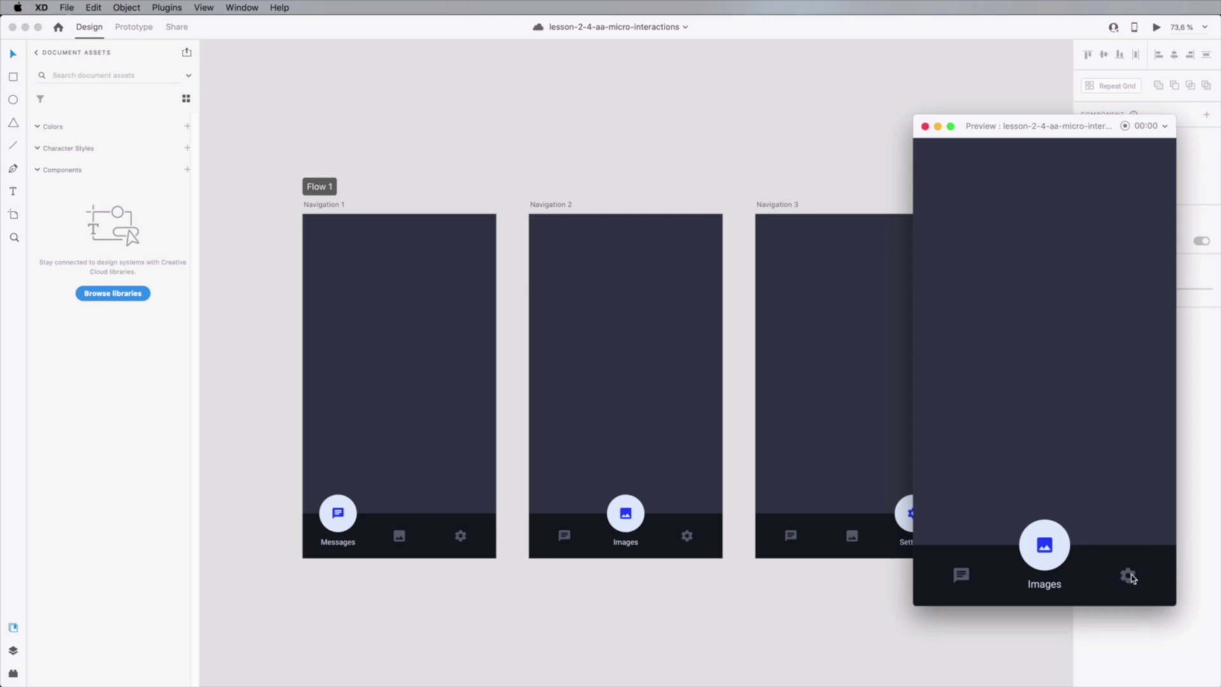
click(1129, 576)
click(1048, 575)
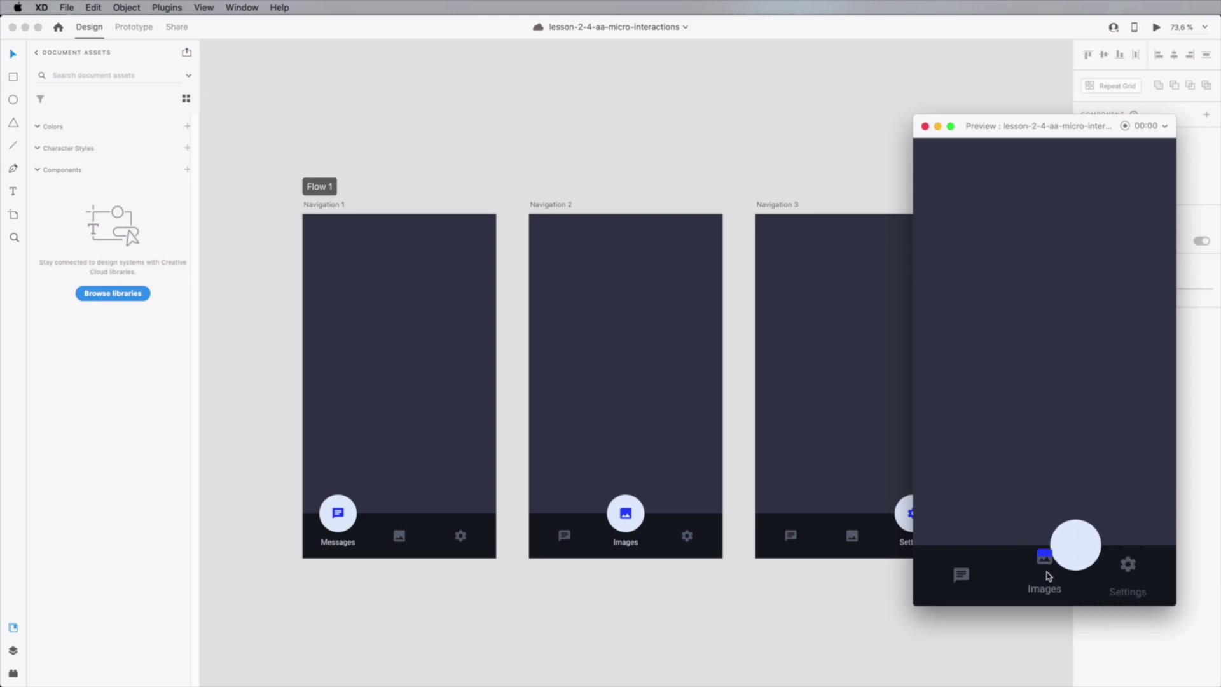
click(961, 576)
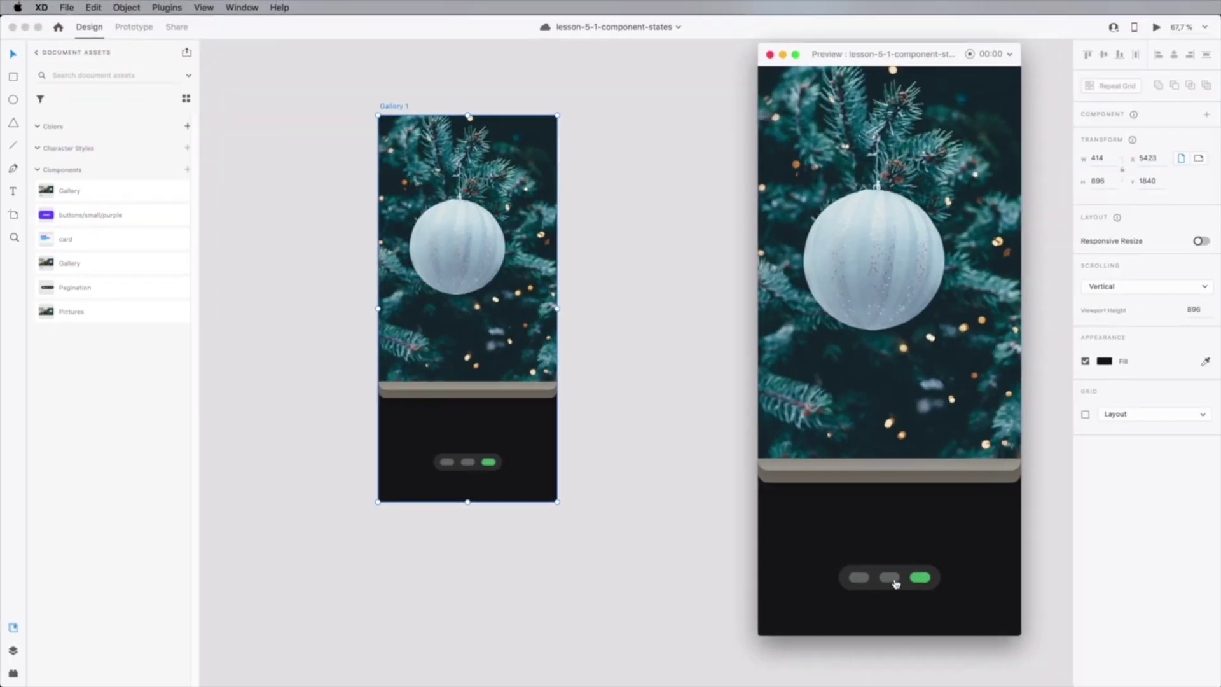
Page through the three gallery images, then start the 3D transforms carousel.
click(888, 578)
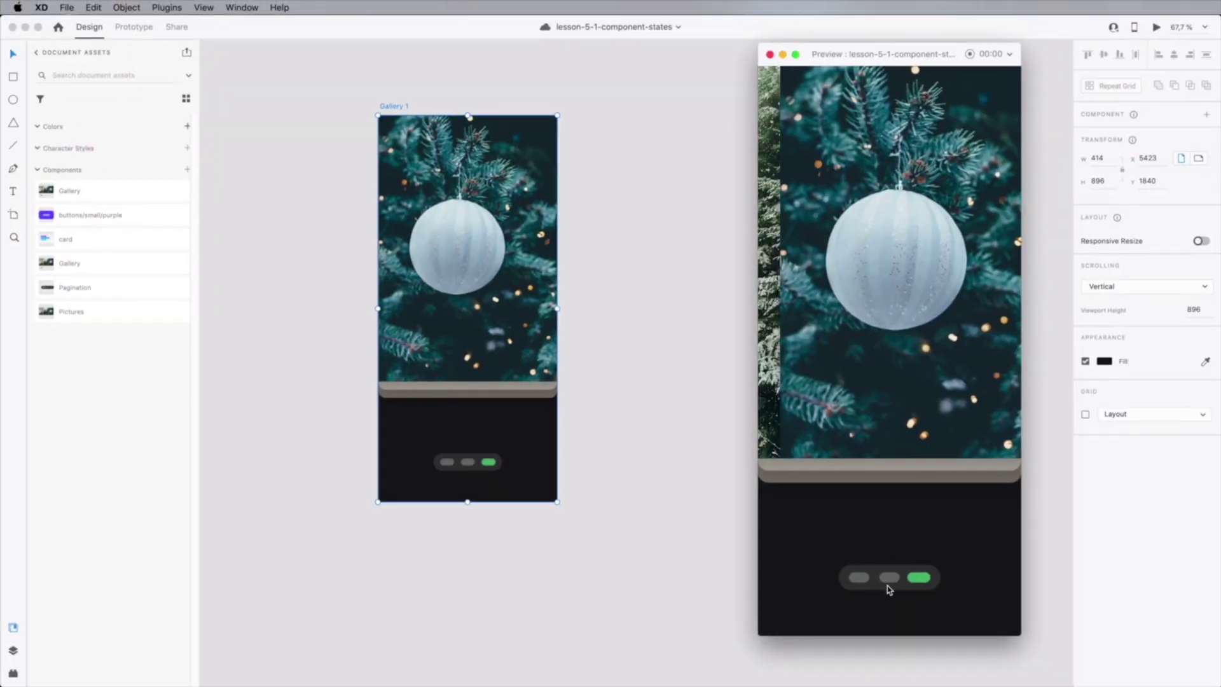
click(861, 579)
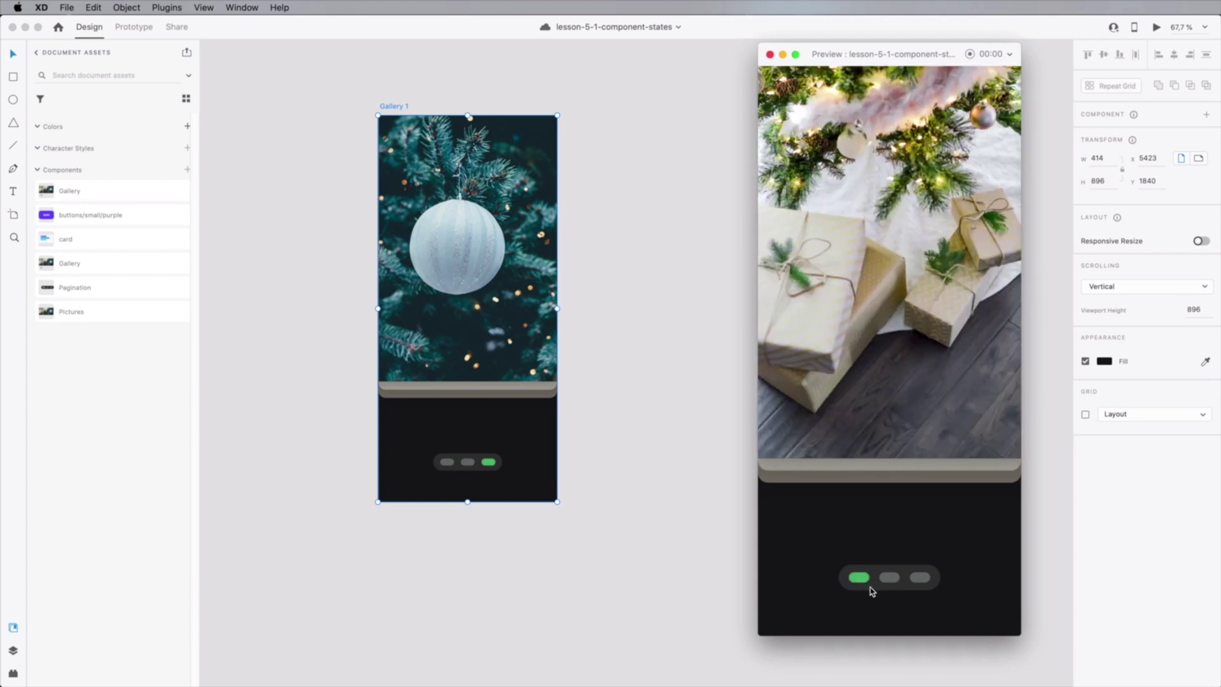
click(889, 579)
click(920, 579)
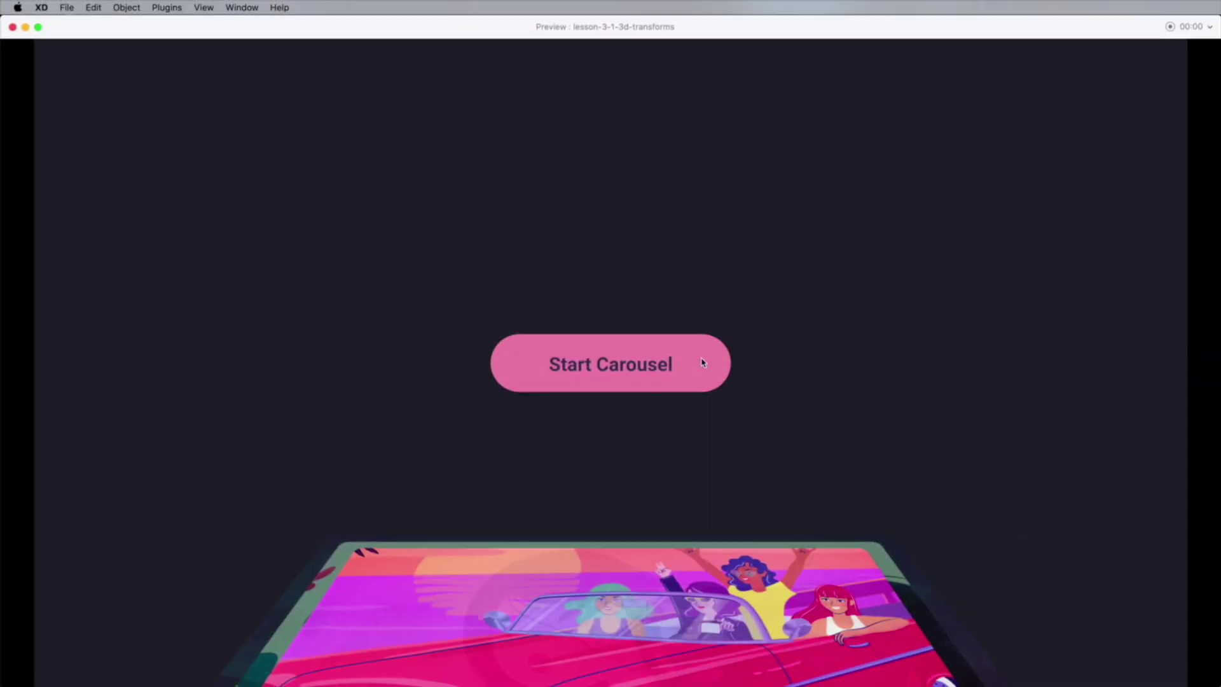
click(704, 360)
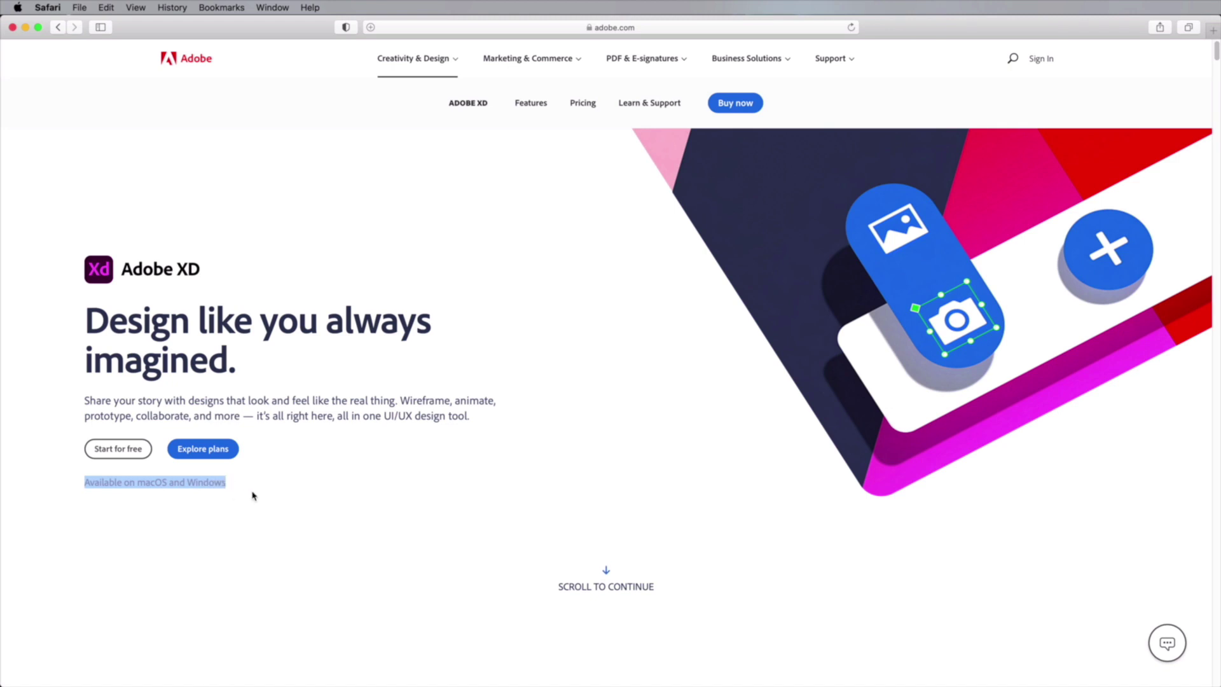
Clear the availability note highlight and scroll down to the features section and back up.
click(309, 493)
scroll(403, 487, down, 5)
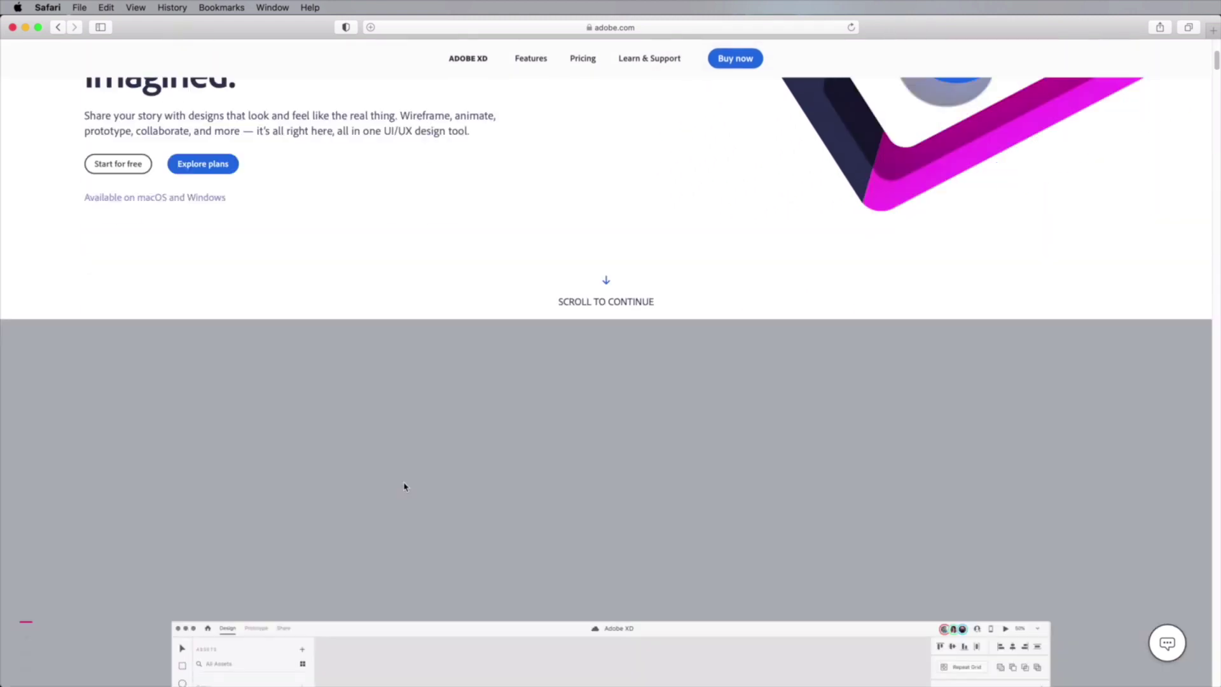
scroll(404, 486, down, 5)
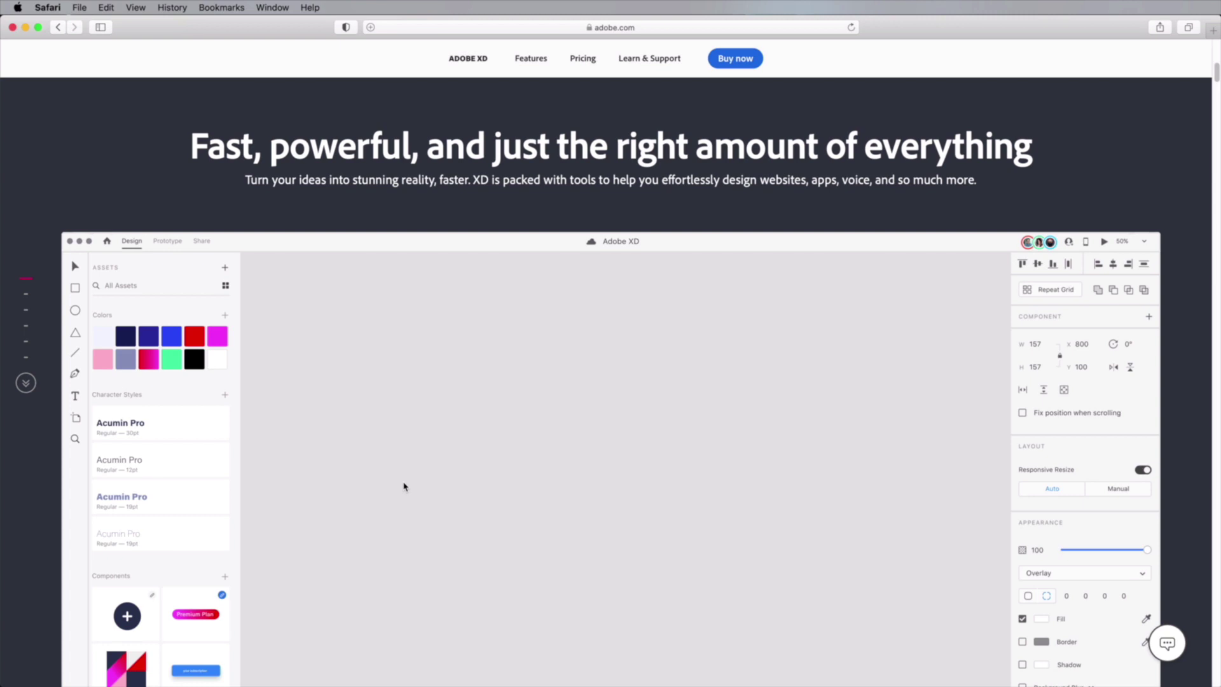
scroll(403, 486, up, 10)
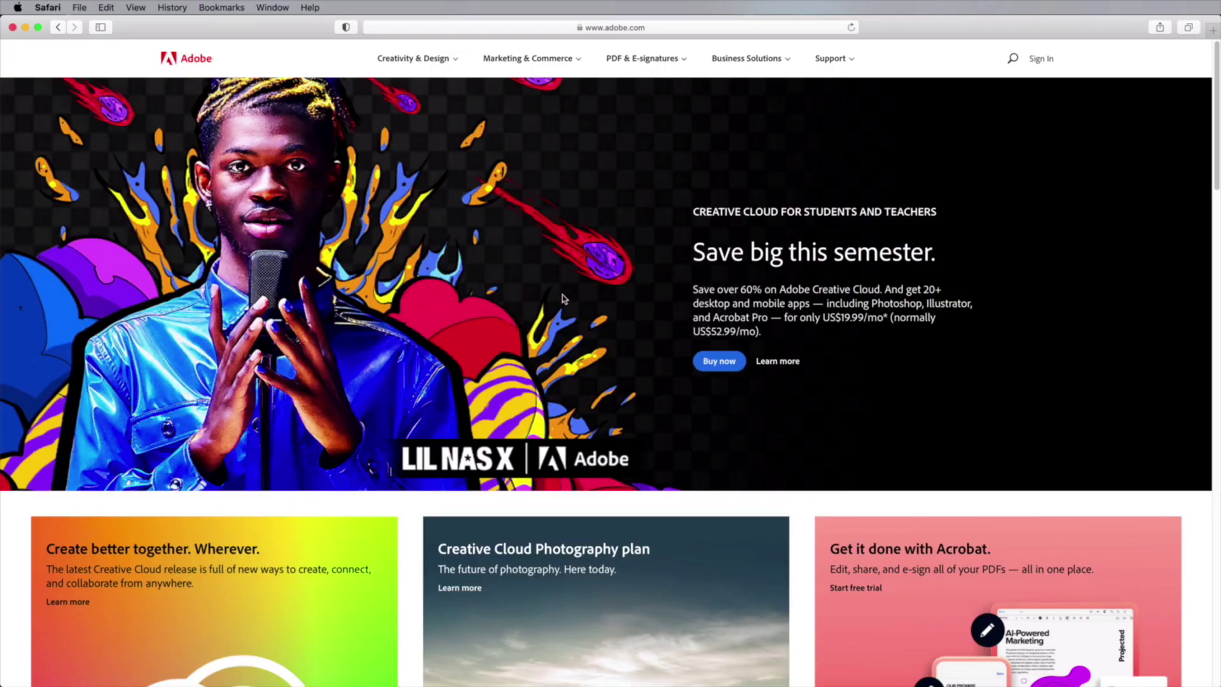
Open Adobe XD from the Creativity & Design menu and highlight its 'Design like you always imagined' heading.
click(442, 60)
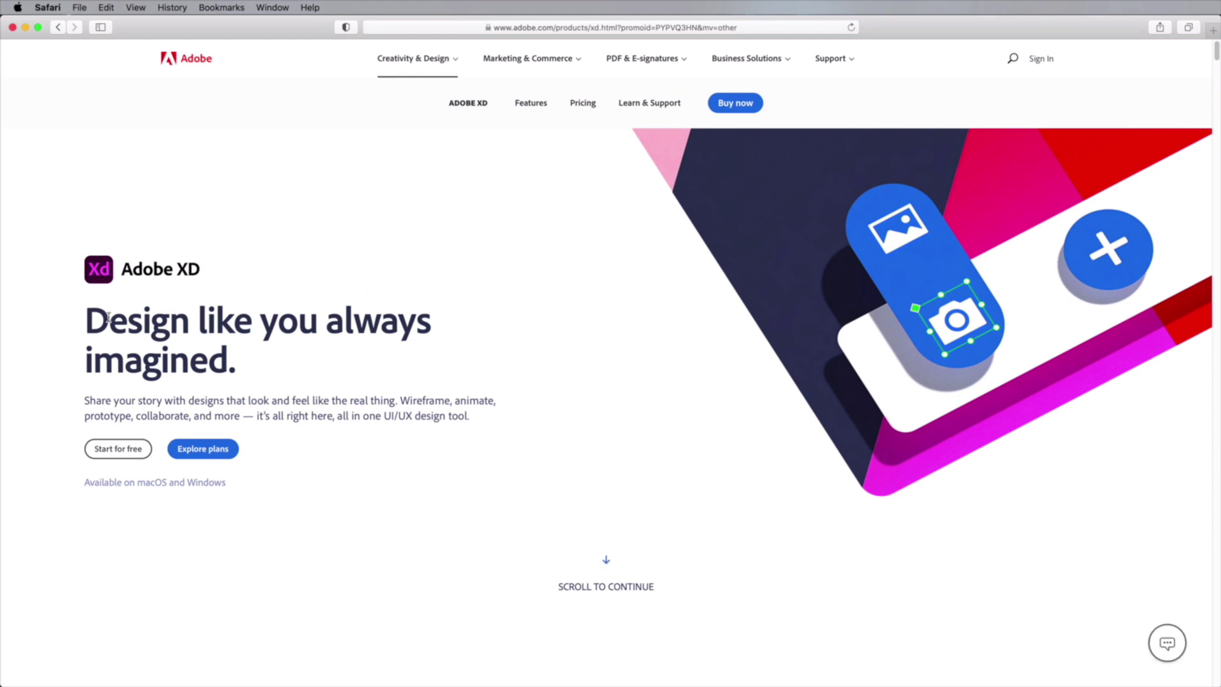
drag(94, 320, 256, 369)
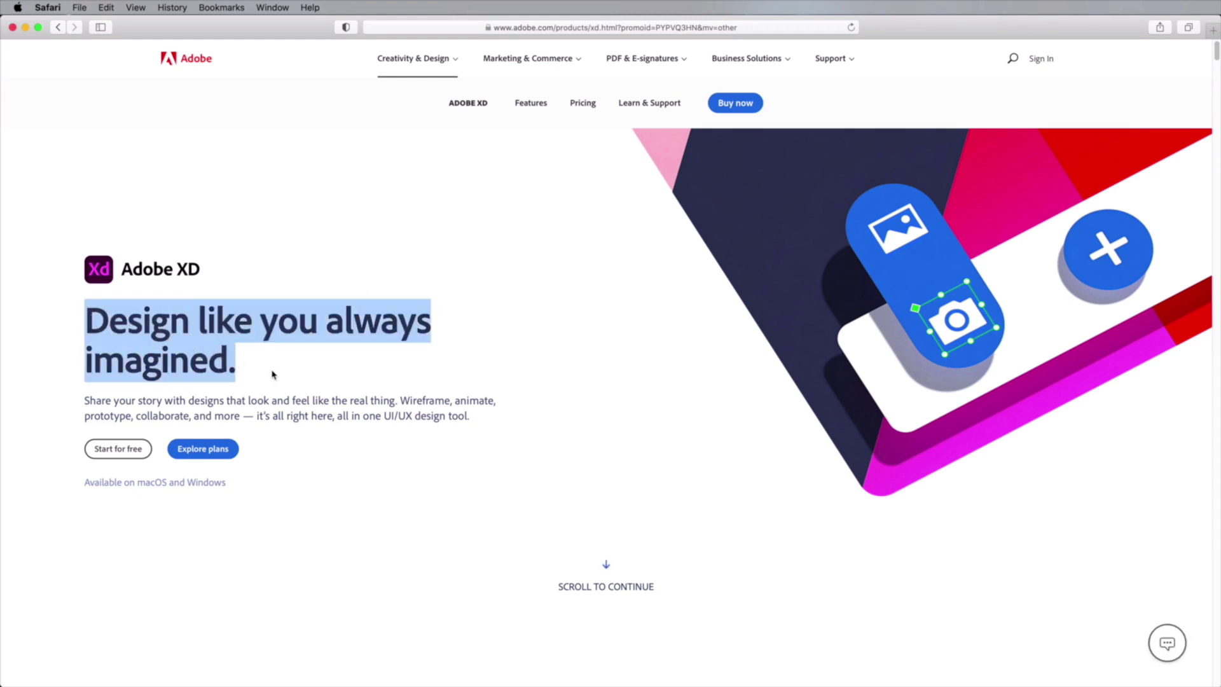
click(273, 374)
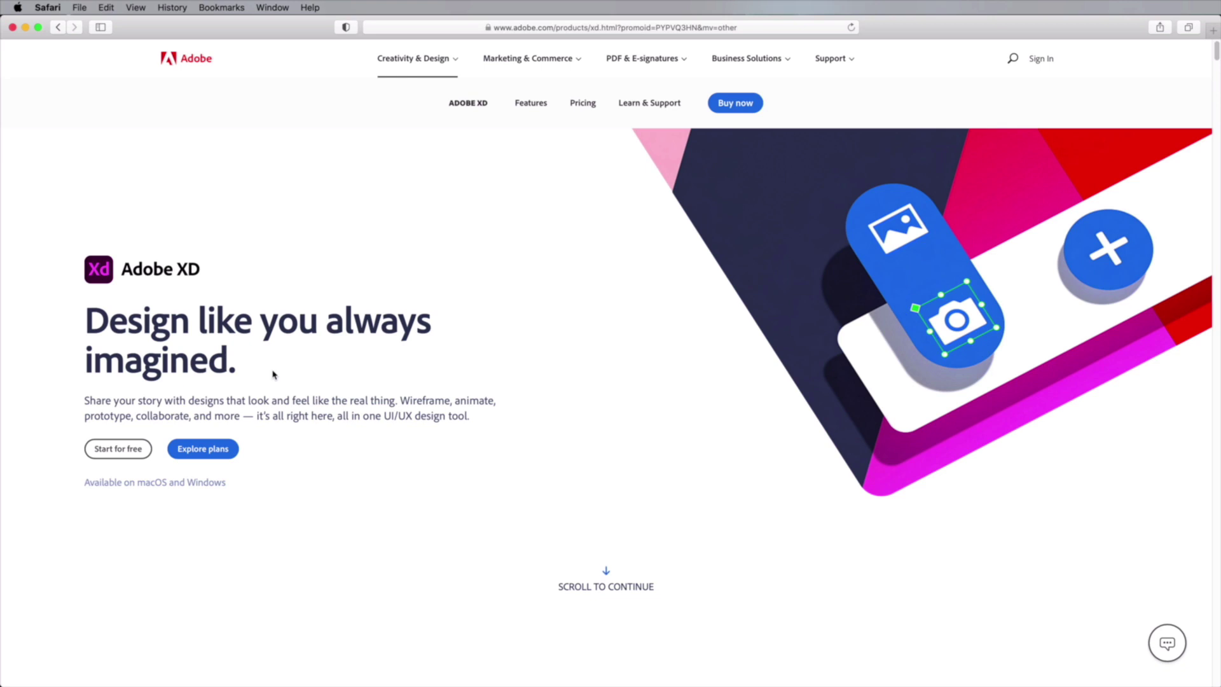